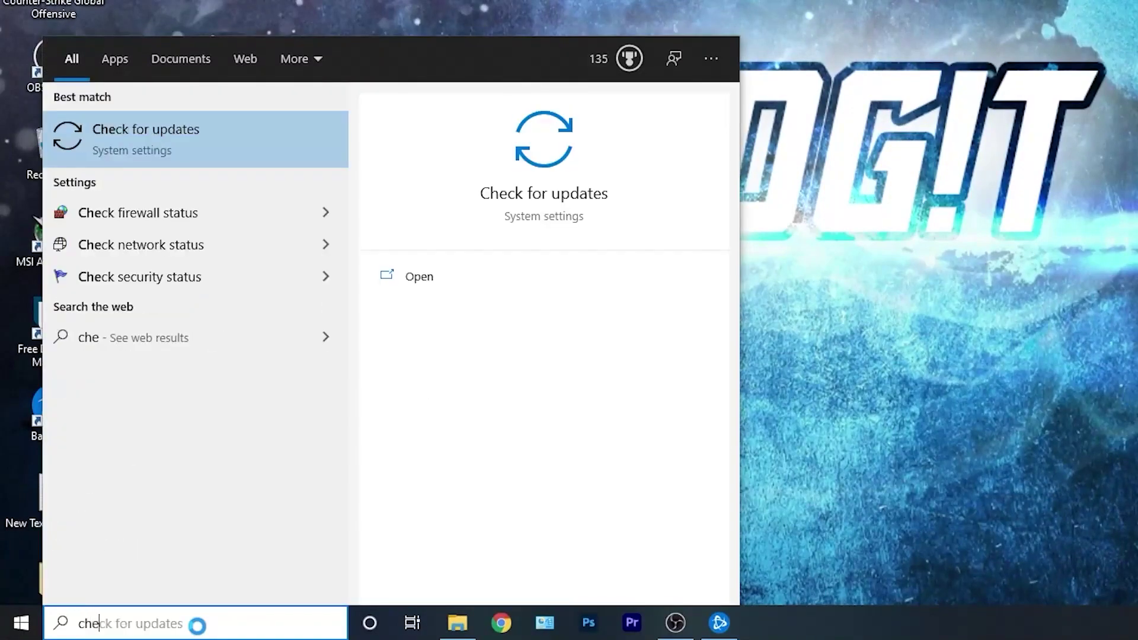
Step: Open the Windows Update settings page and start a check for updates
left_click(166, 144)
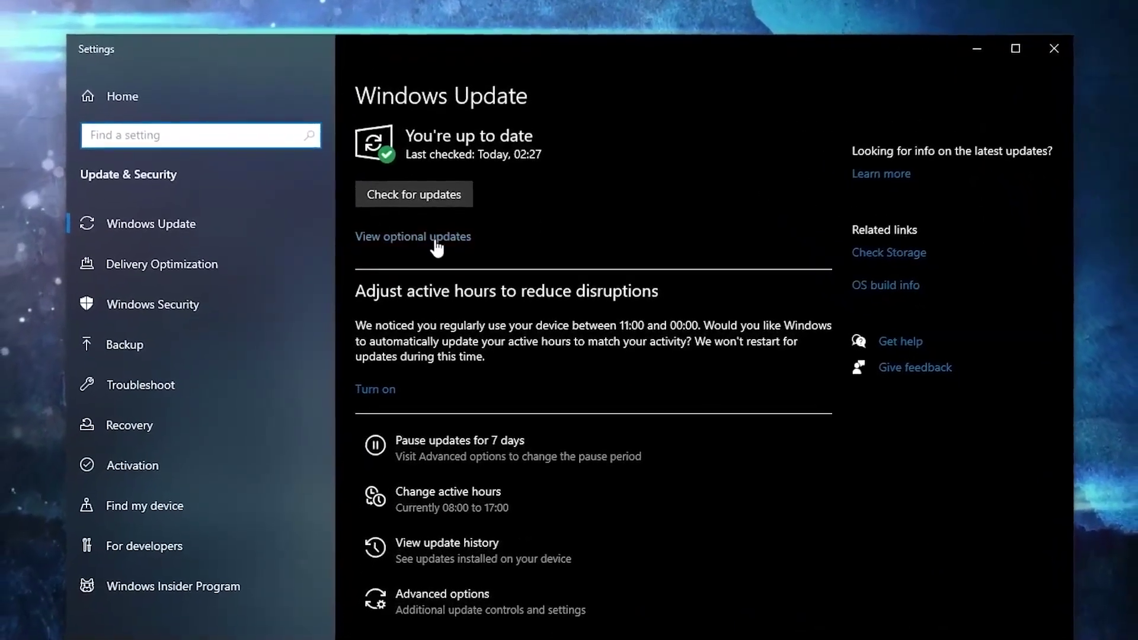
left_click(426, 181)
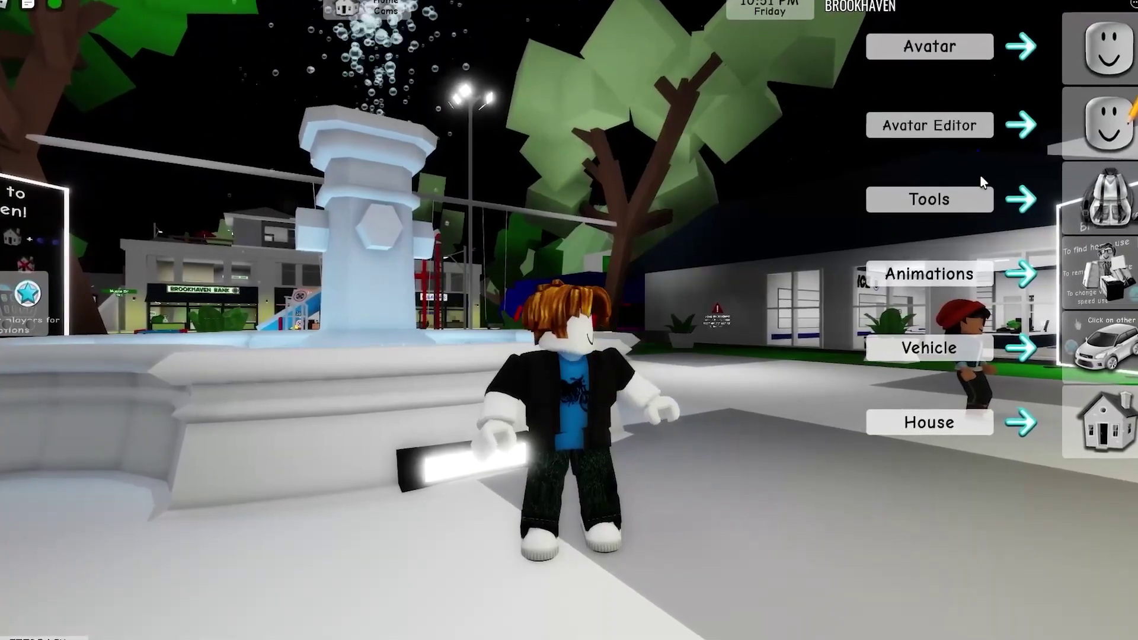
Step: Set Roblox graphics to Manual at lowest quality, enable Performance Stats, then leave Brookhaven
mouse_move(20, 7)
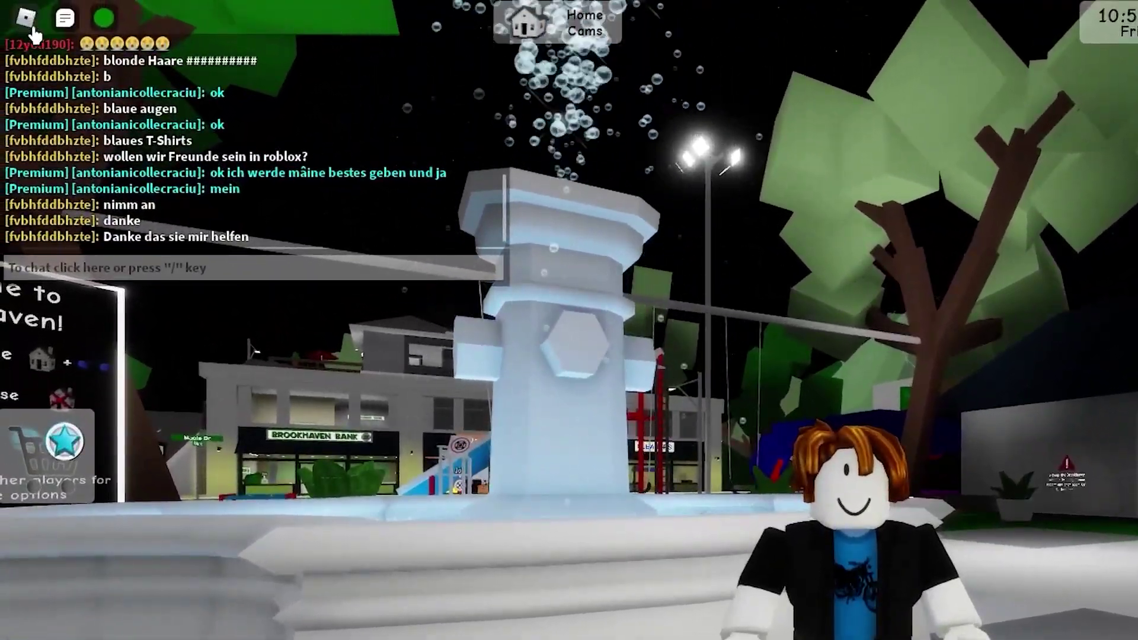
left_click(25, 15)
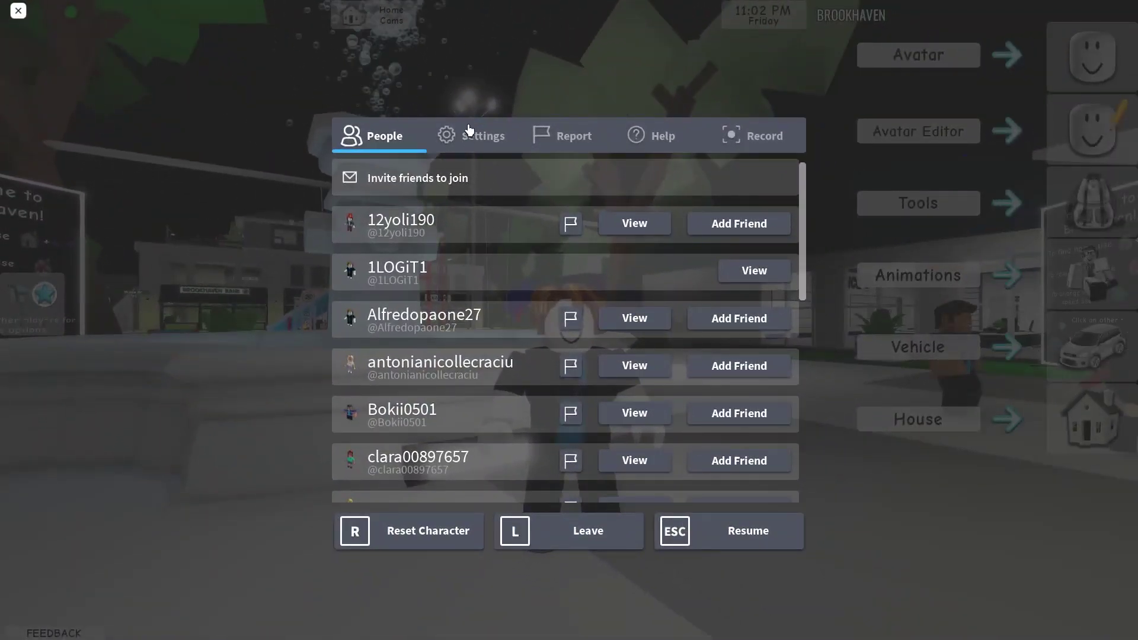
left_click(469, 129)
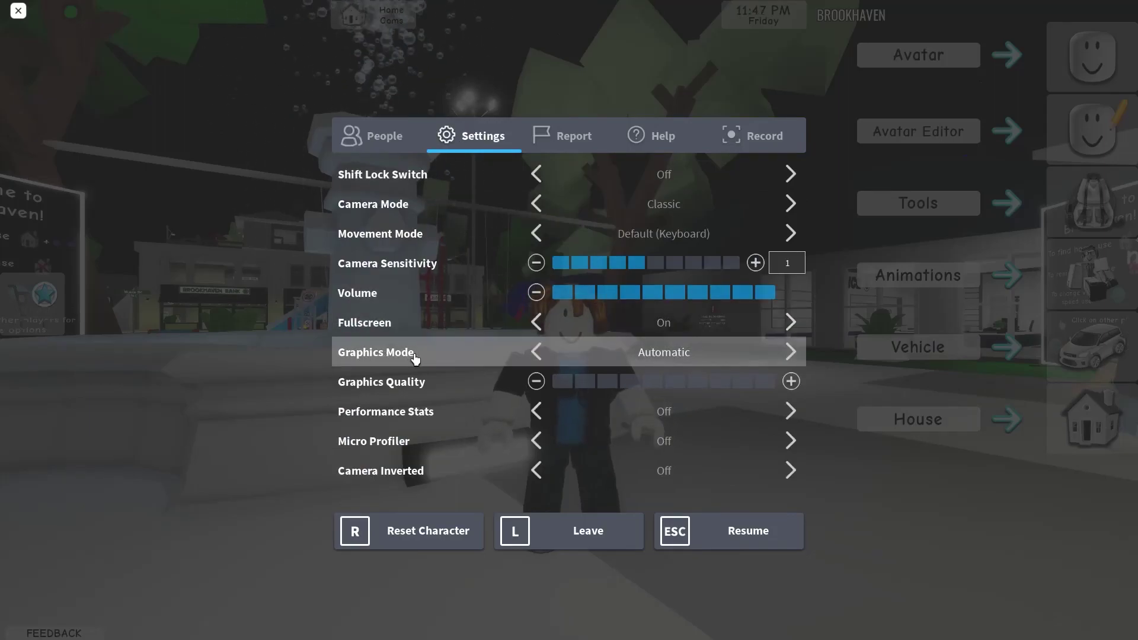
left_click(790, 352)
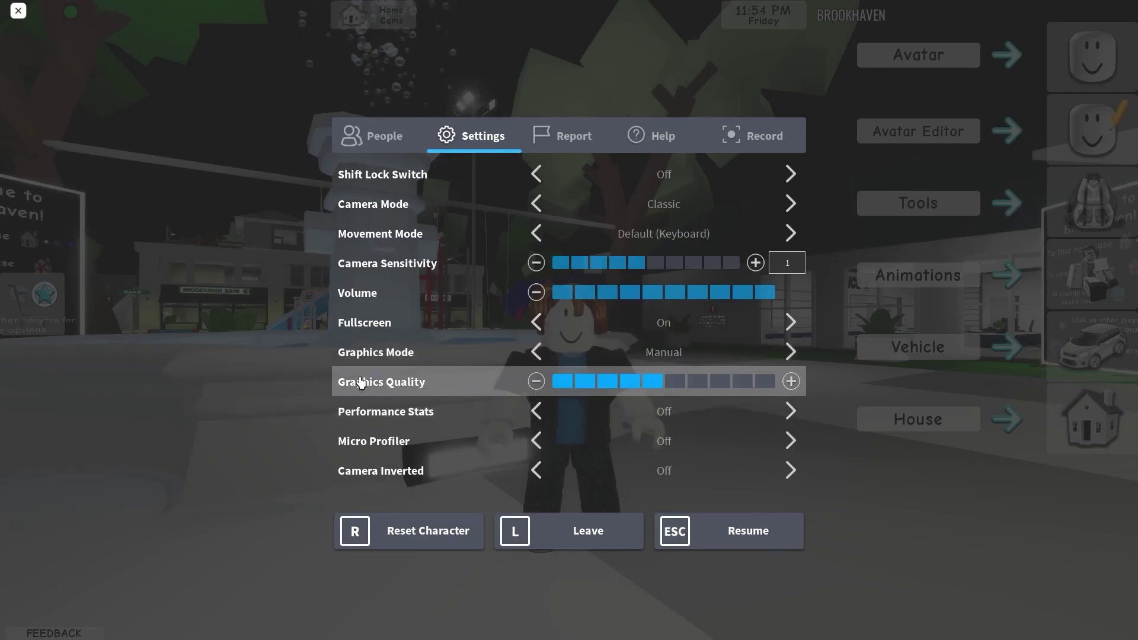
left_click(560, 382)
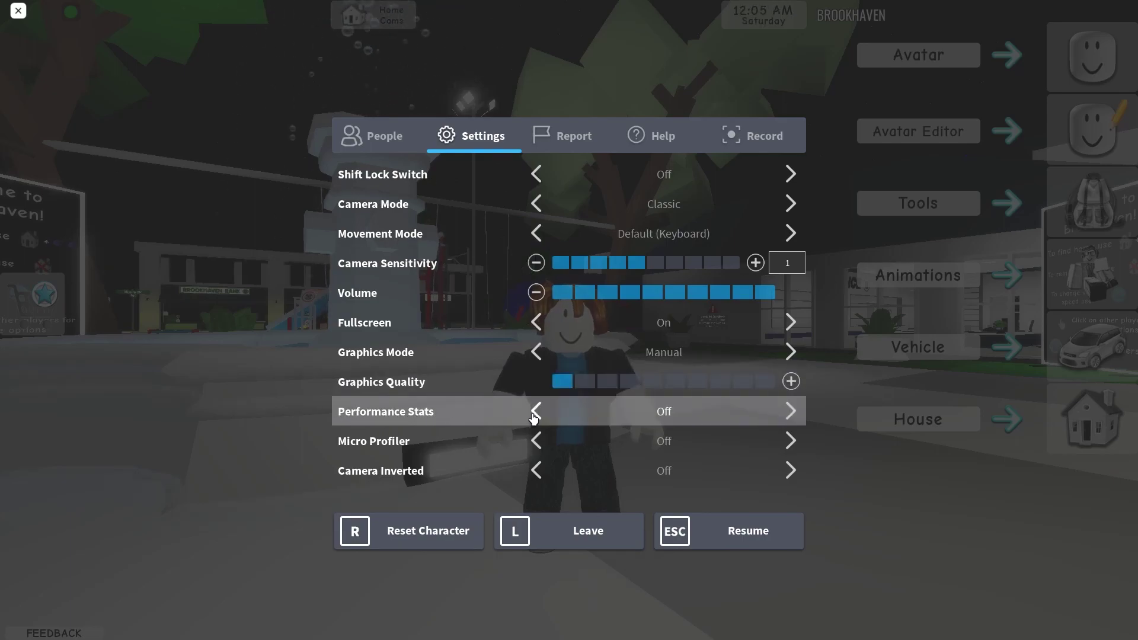
left_click(536, 411)
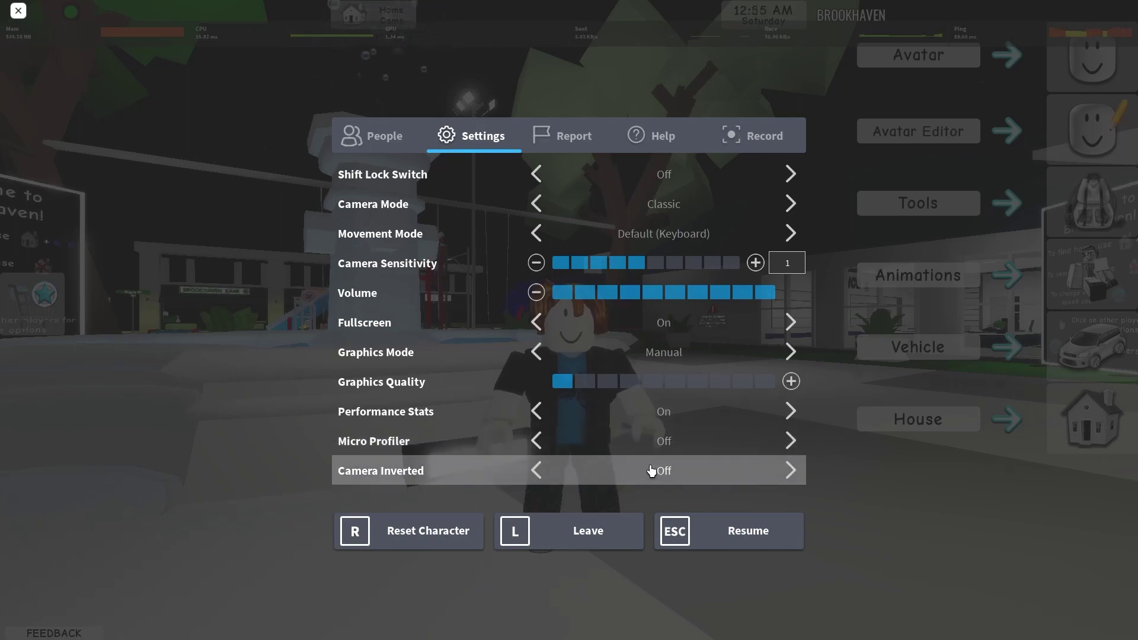
left_click(564, 529)
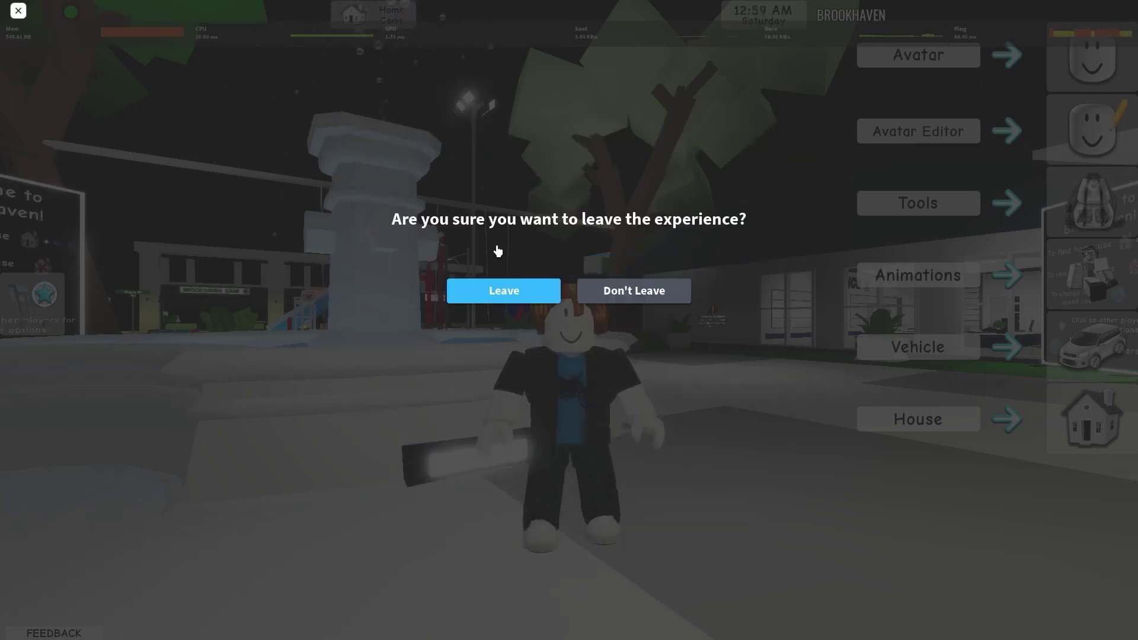
left_click(507, 295)
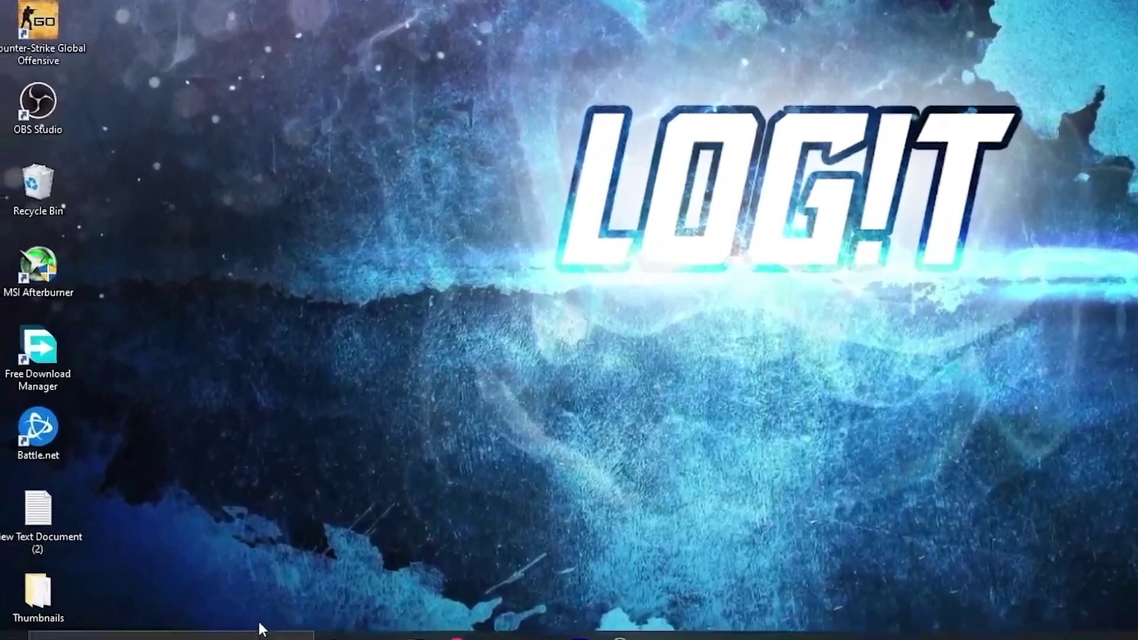
Step: Launch Command Prompt as administrator from a 'cmd' search
left_click(258, 623)
type("cmd")
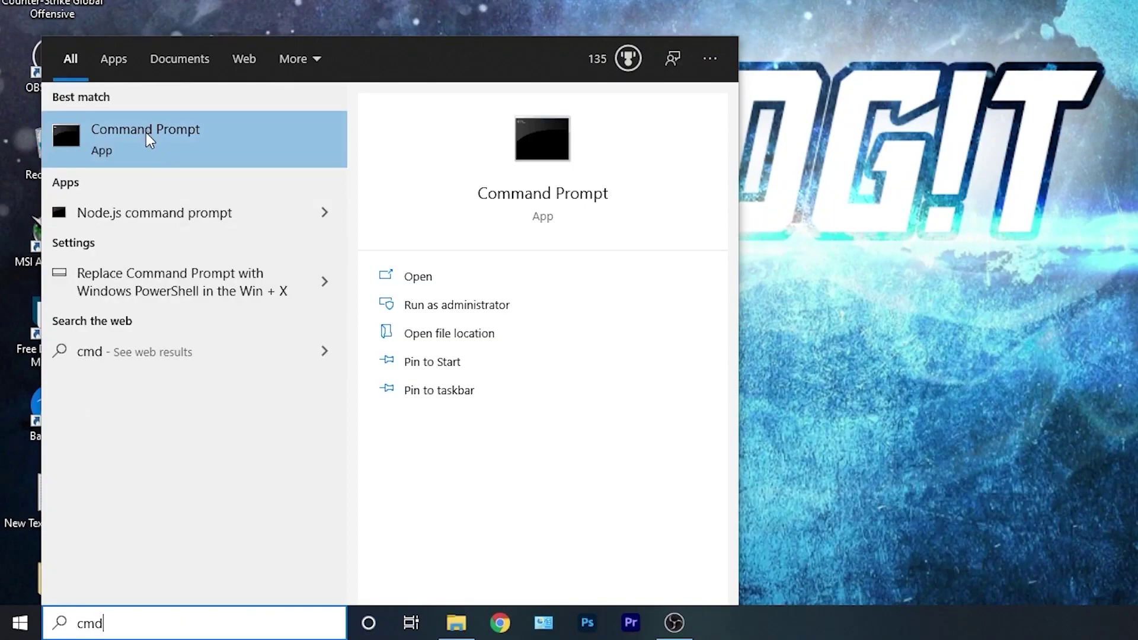
right_click(202, 130)
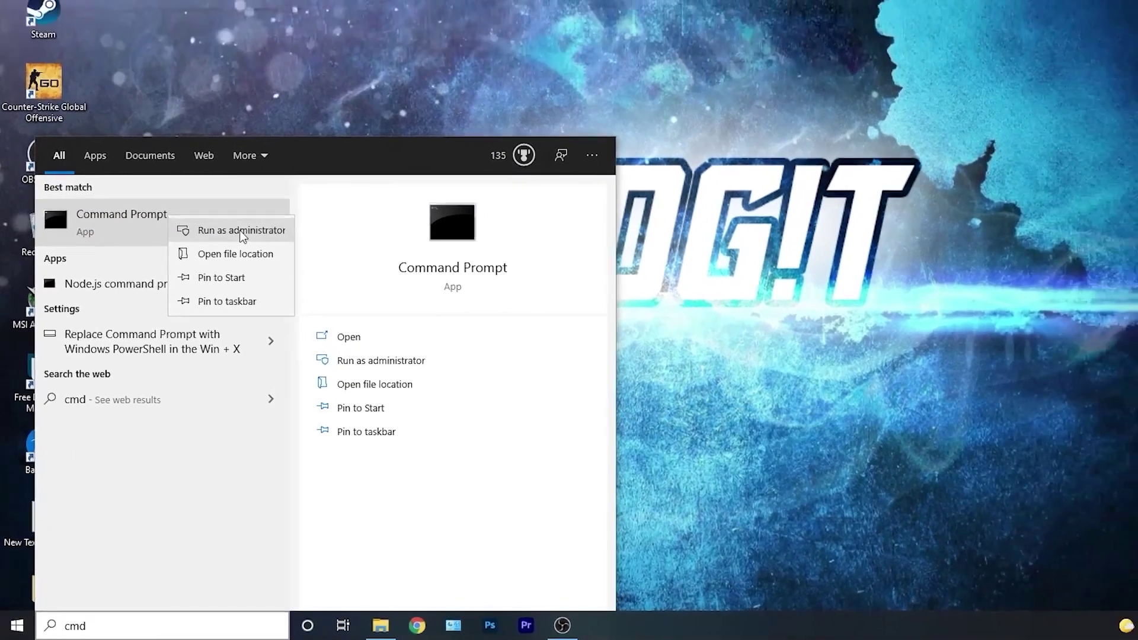
left_click(267, 149)
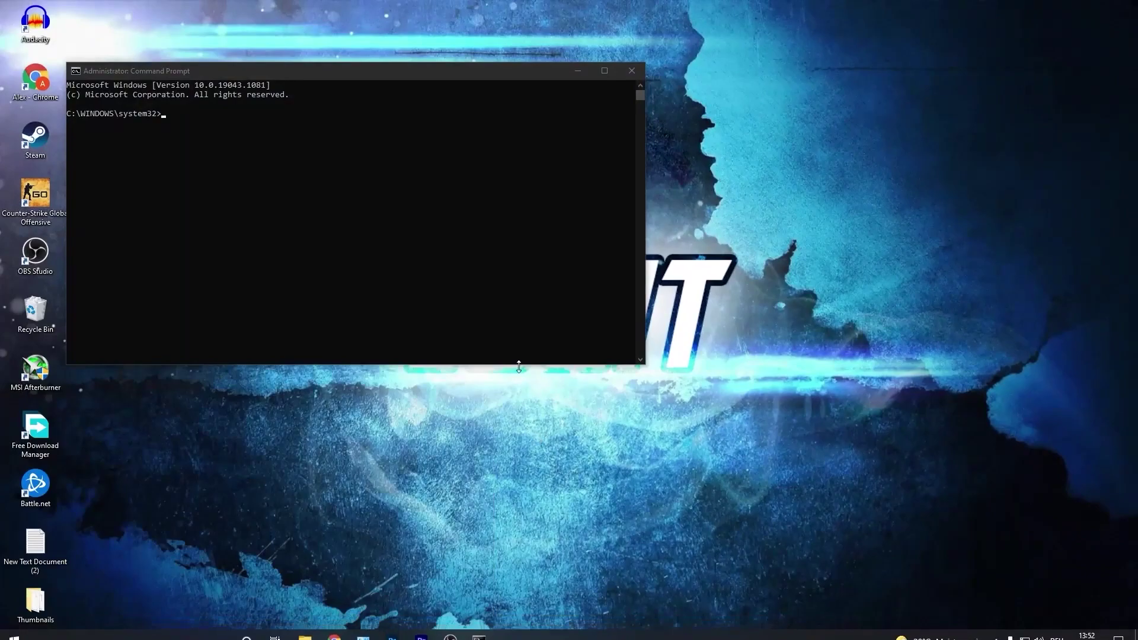
left_click_drag(346, 74, 316, 79)
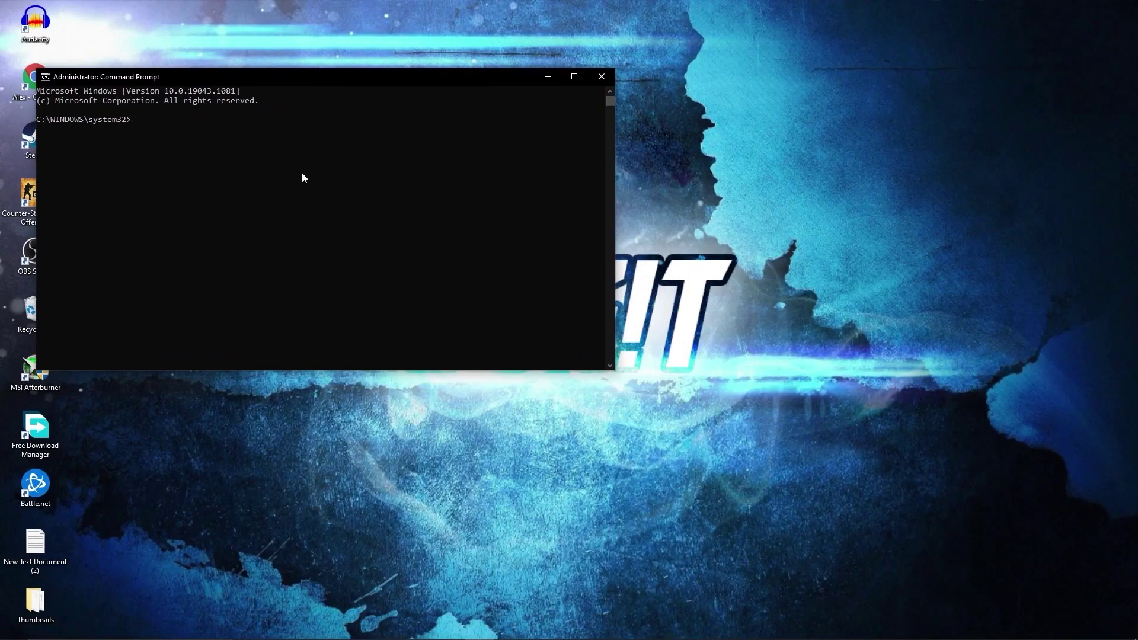
Step: Copy the powercfg -duplicatescheme command from the notes and run it in Command Prompt
left_click(508, 627)
left_click_drag(573, 238, 866, 238)
right_click(593, 239)
left_click(630, 277)
left_click(1070, 9)
right_click(150, 118)
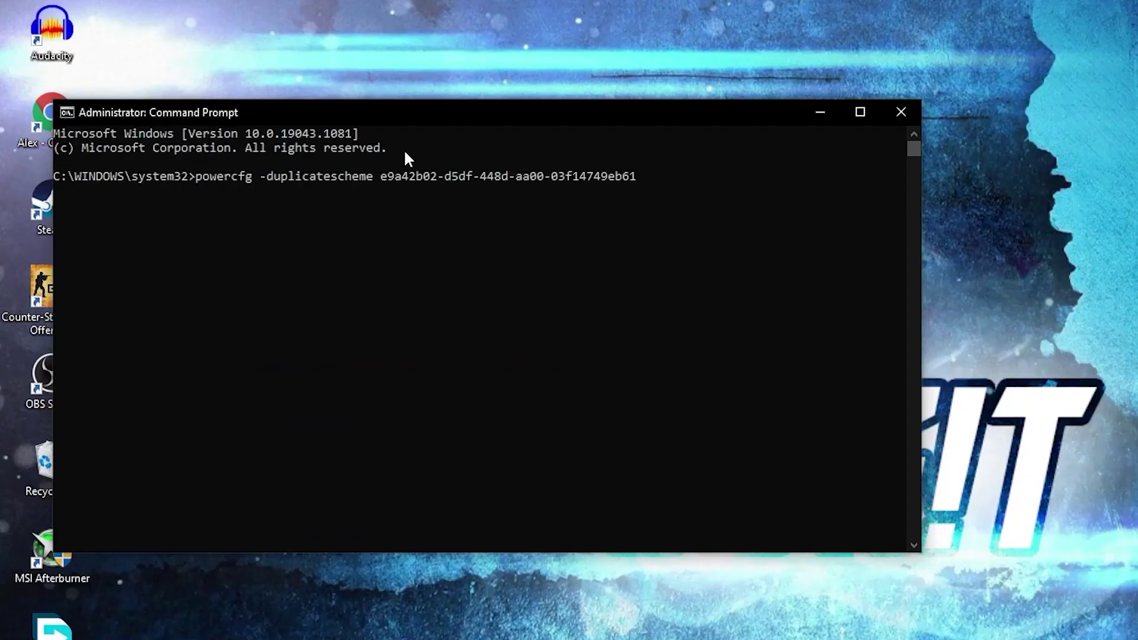
key("Return")
left_click(461, 191)
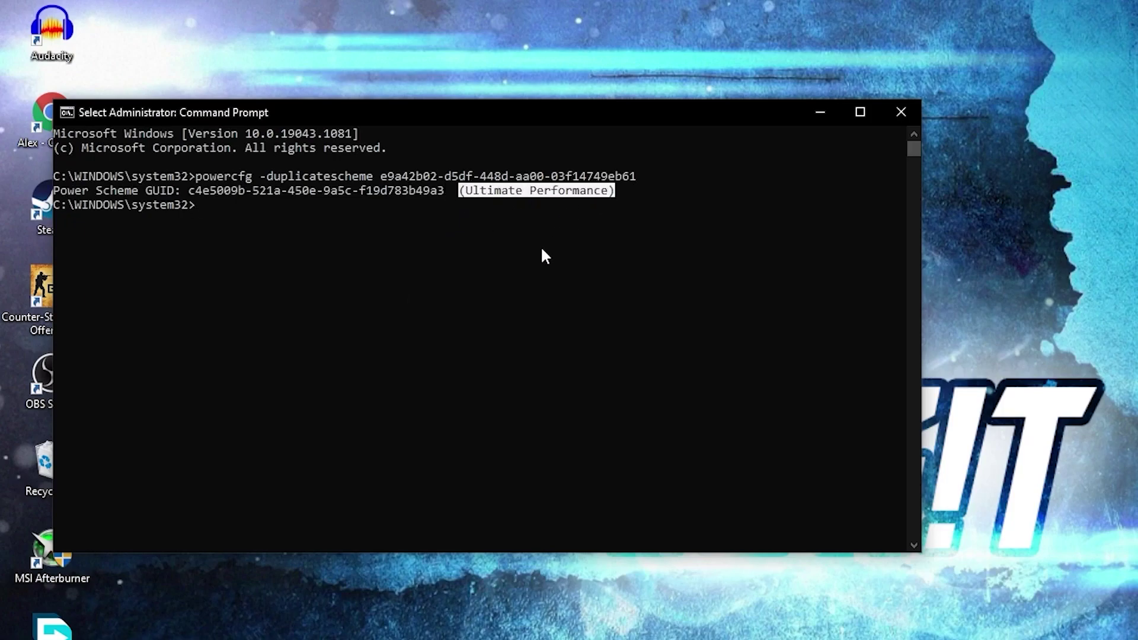
Step: Close Command Prompt, open 'Choose a power plan', and show the additional Ultimate Performance plans
left_click(901, 114)
left_click(224, 627)
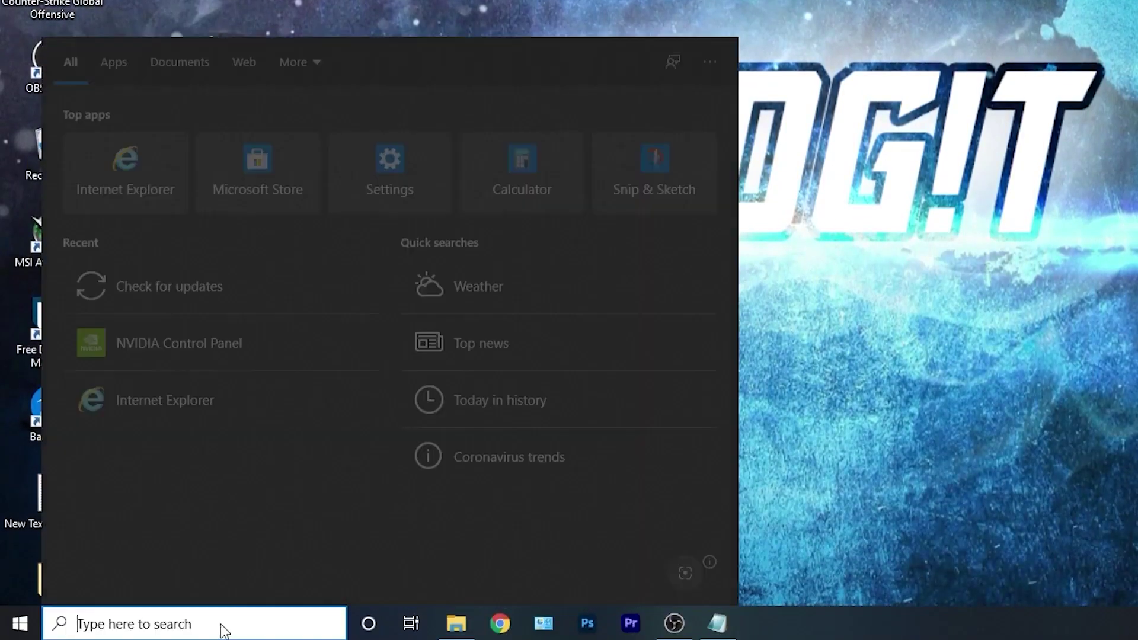
type("choose")
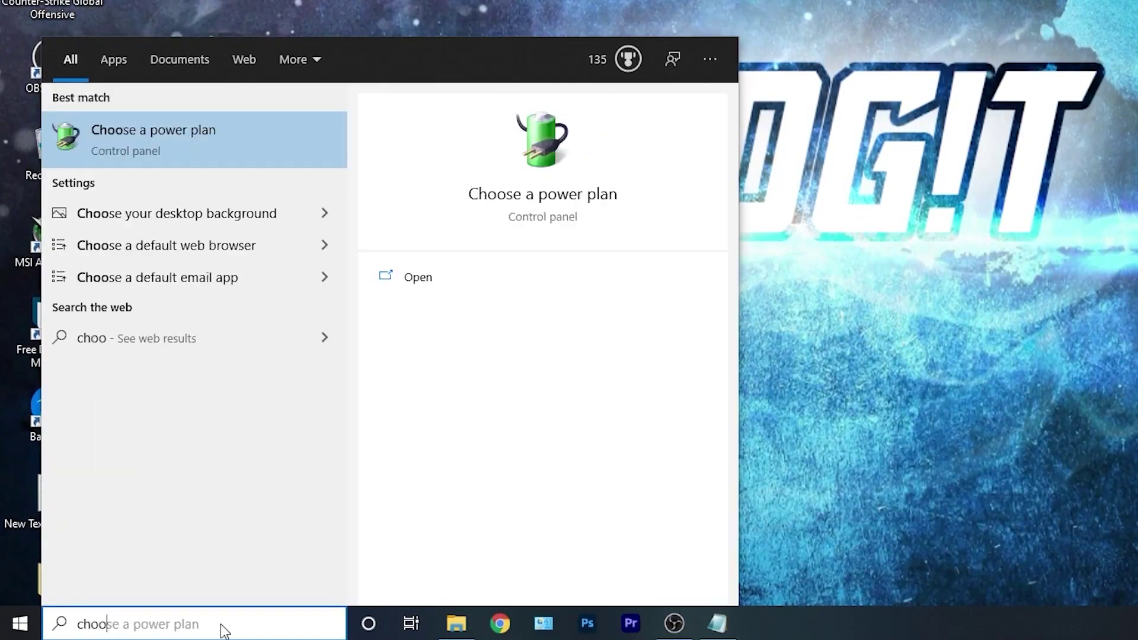
left_click(165, 122)
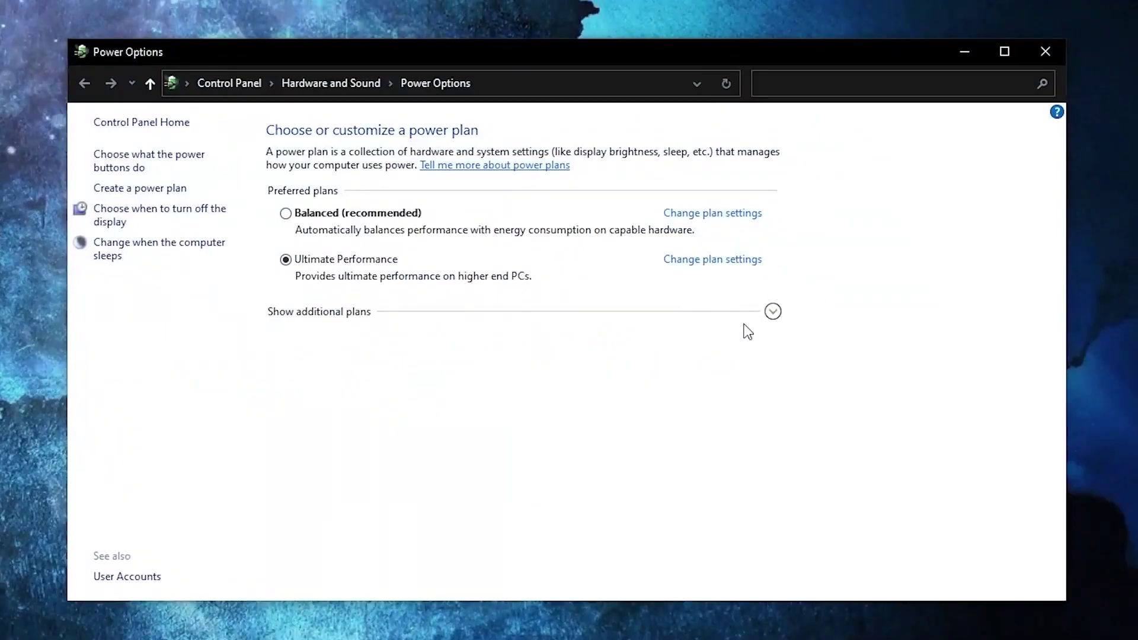
left_click(774, 314)
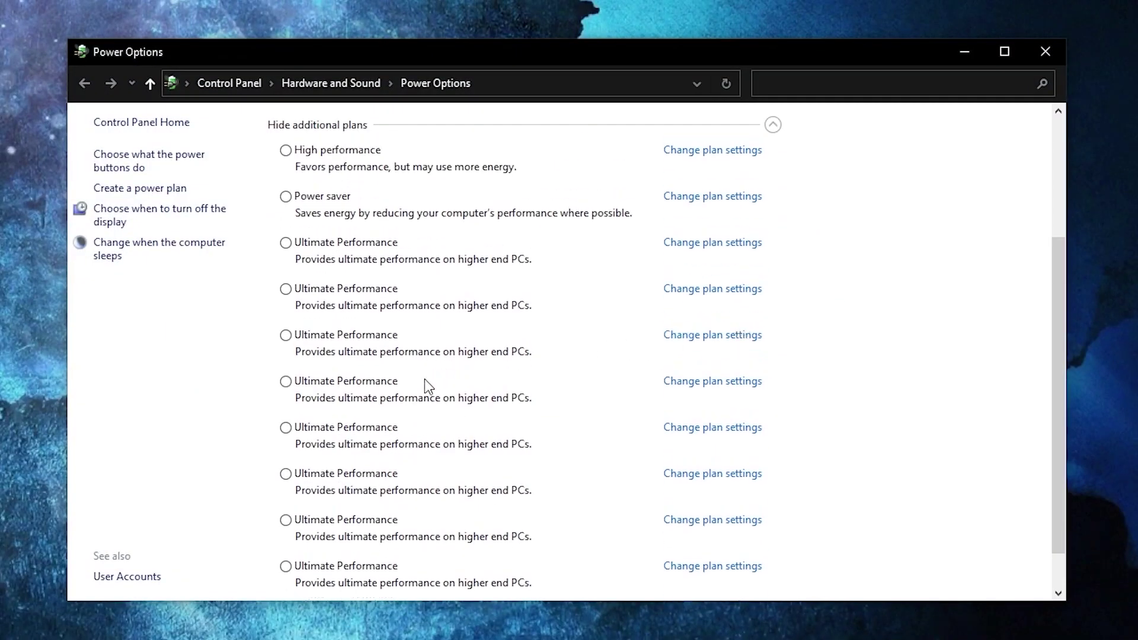
scroll(451, 391, "down", 2)
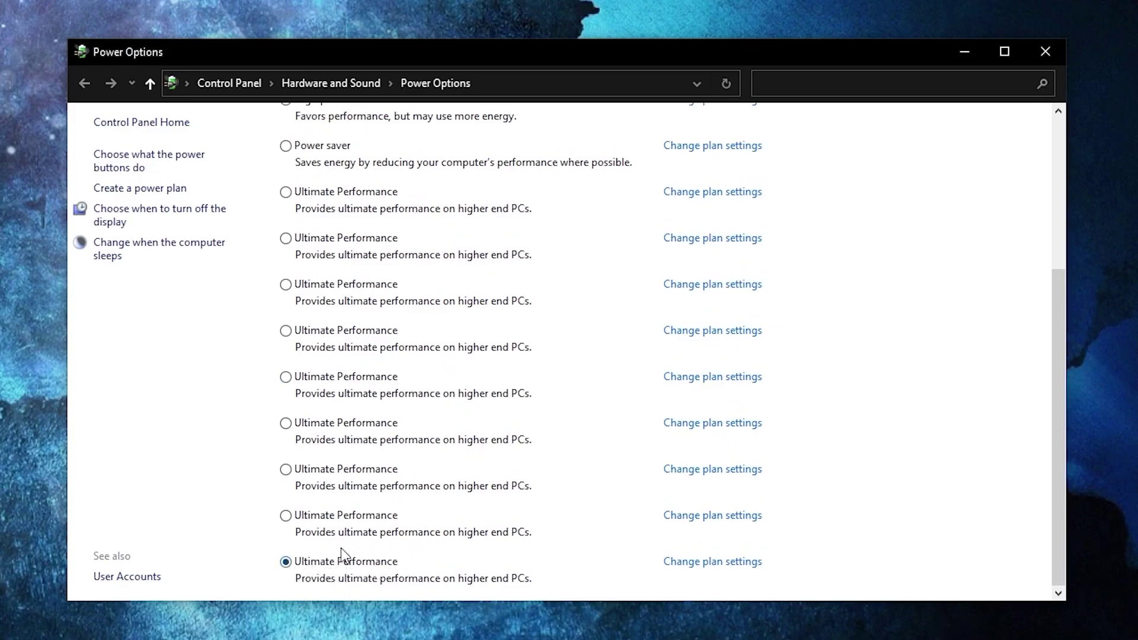
Step: Open Performance Options through This PC's properties and Advanced system settings
left_click(258, 627)
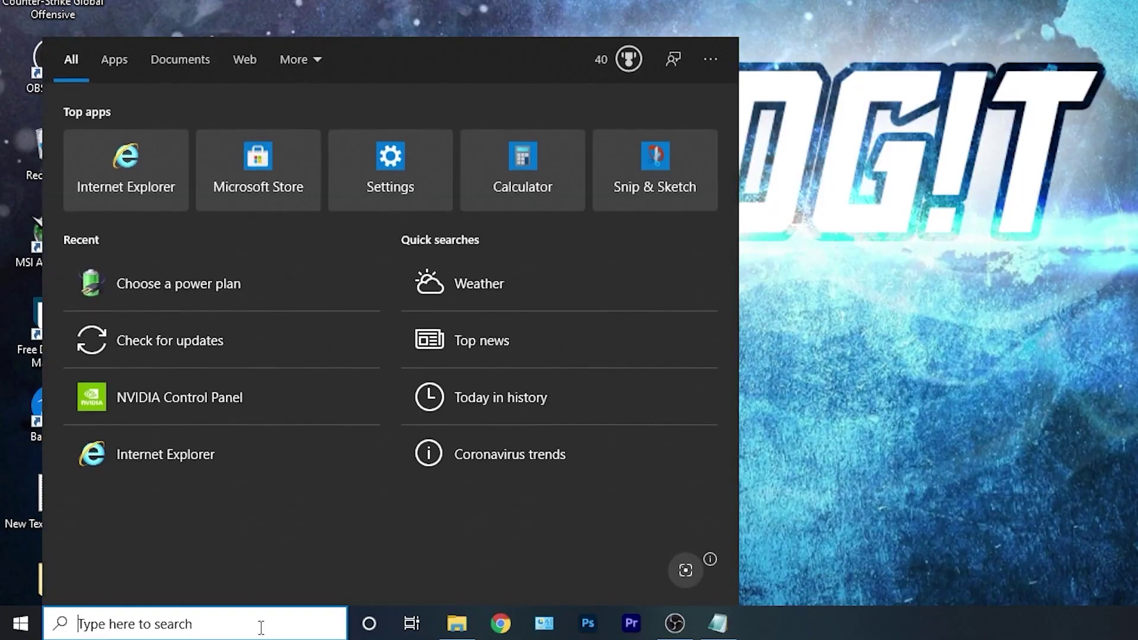
type("this pc")
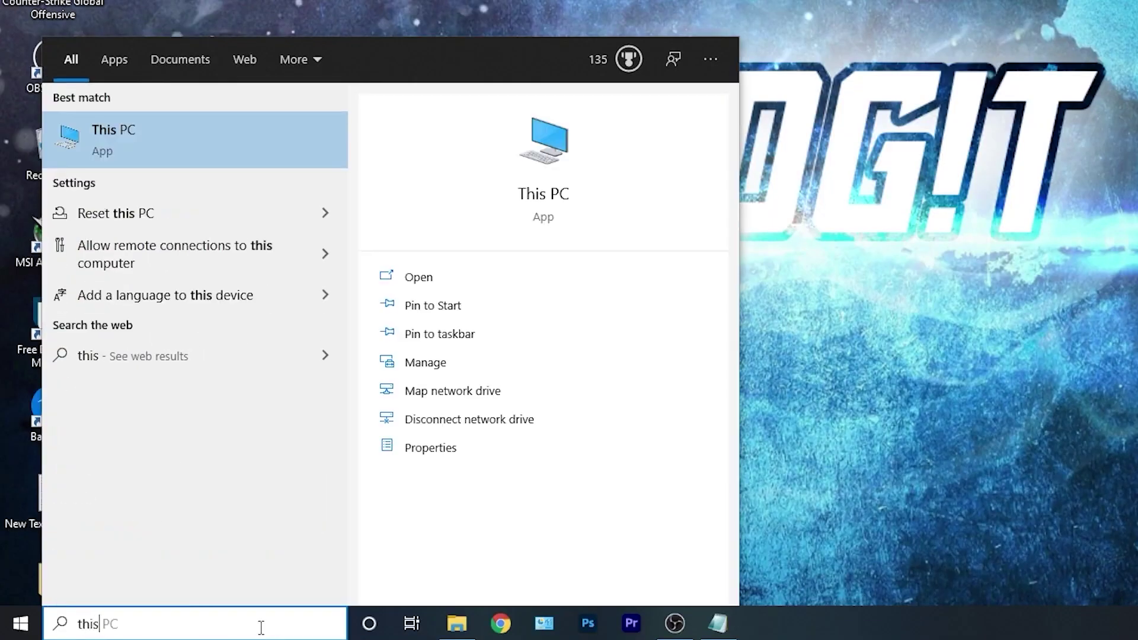
right_click(192, 136)
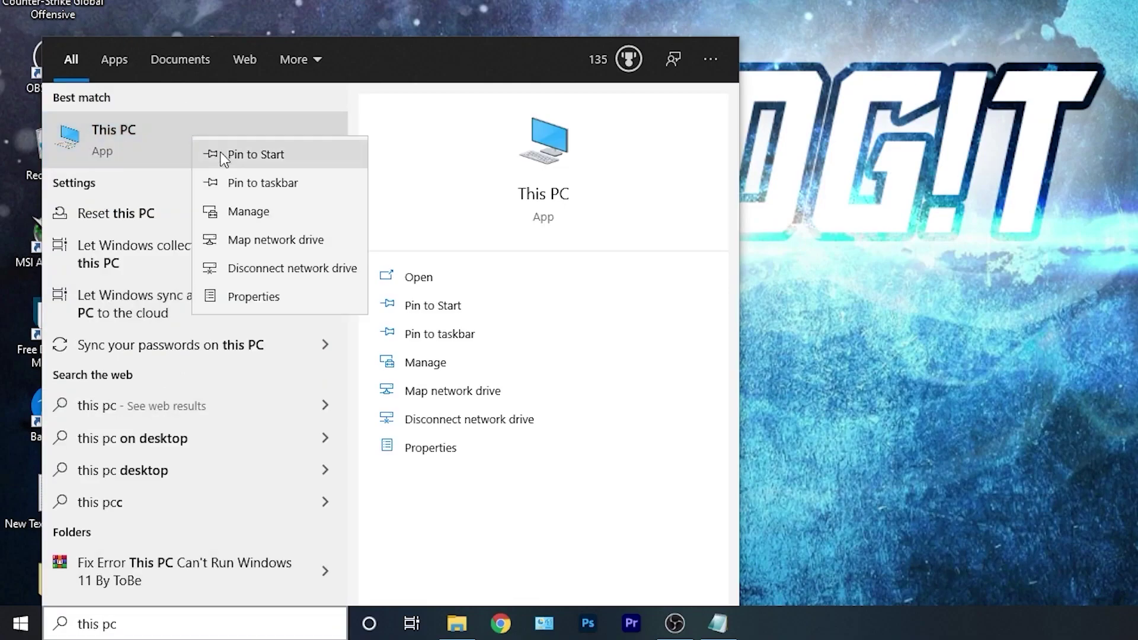
left_click(280, 295)
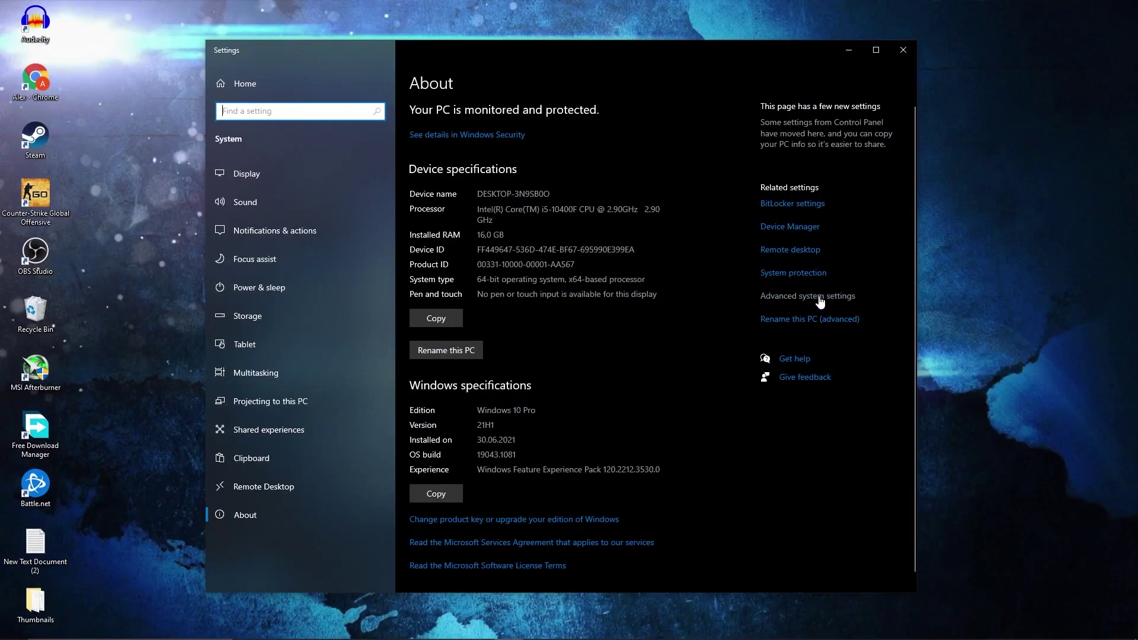
left_click(787, 297)
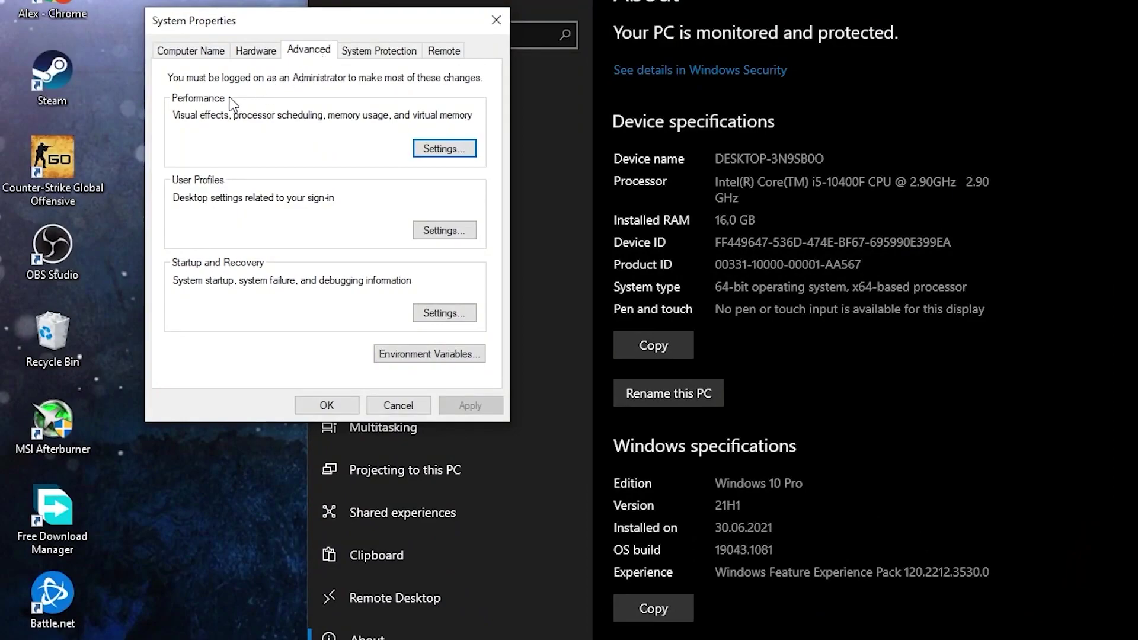
left_click(419, 149)
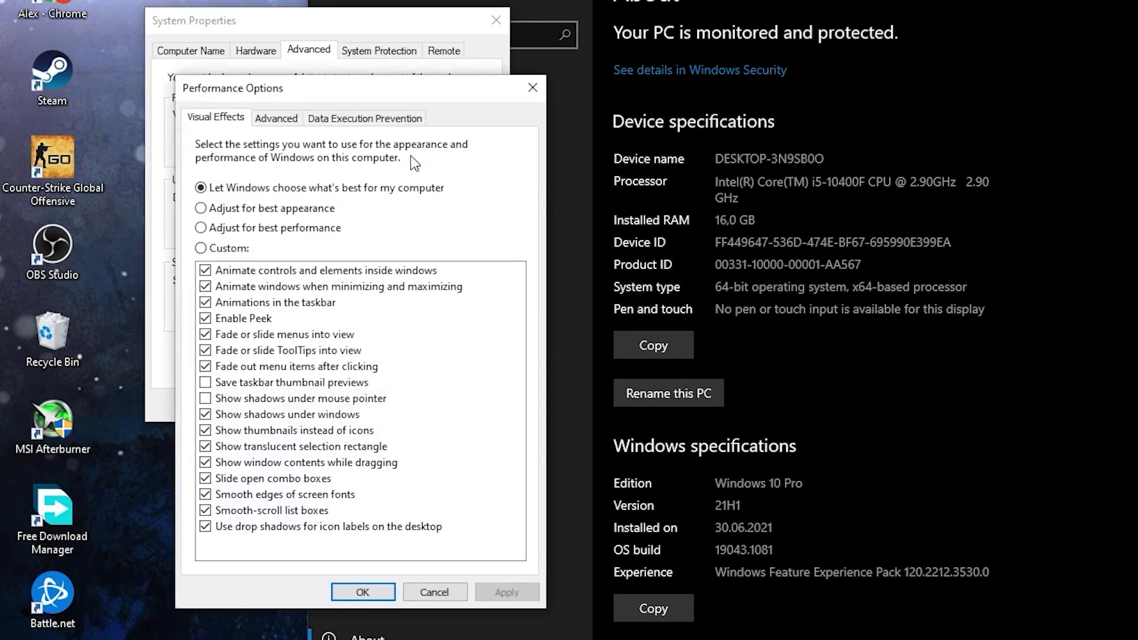
Step: Apply Adjust for best performance, close the system dialogs, and search for 'graph'
left_click(216, 228)
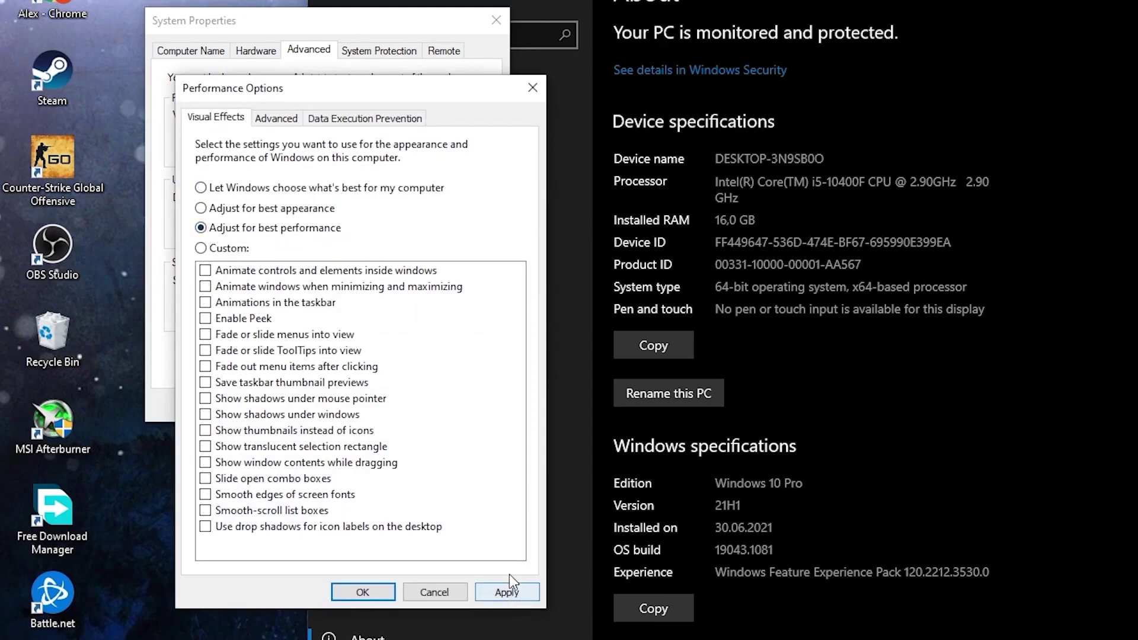
left_click(513, 592)
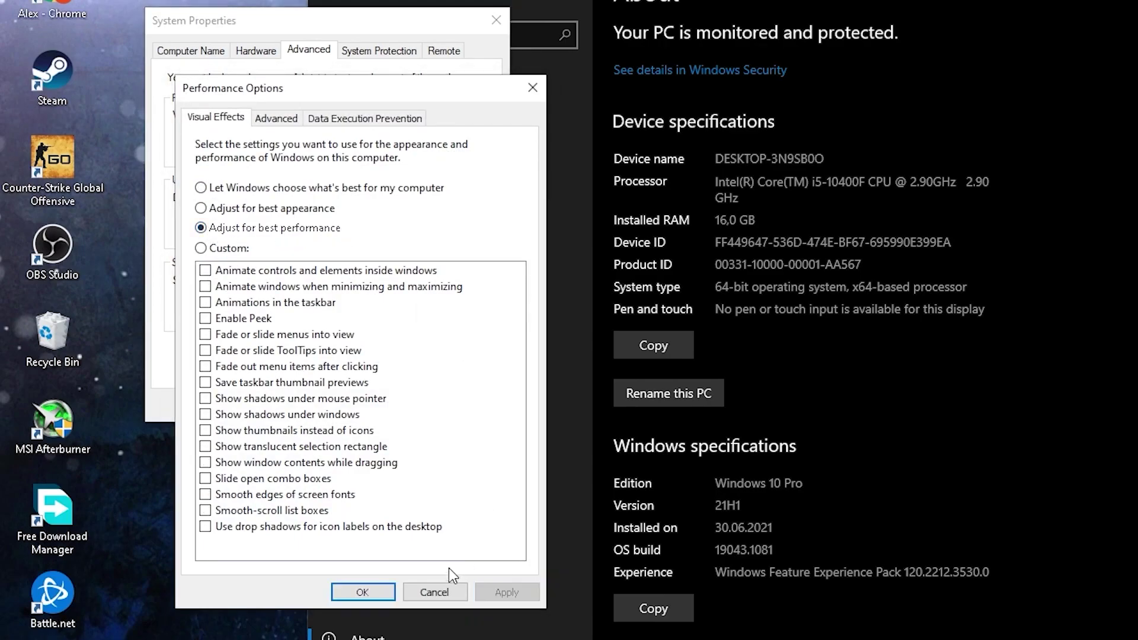
left_click(369, 593)
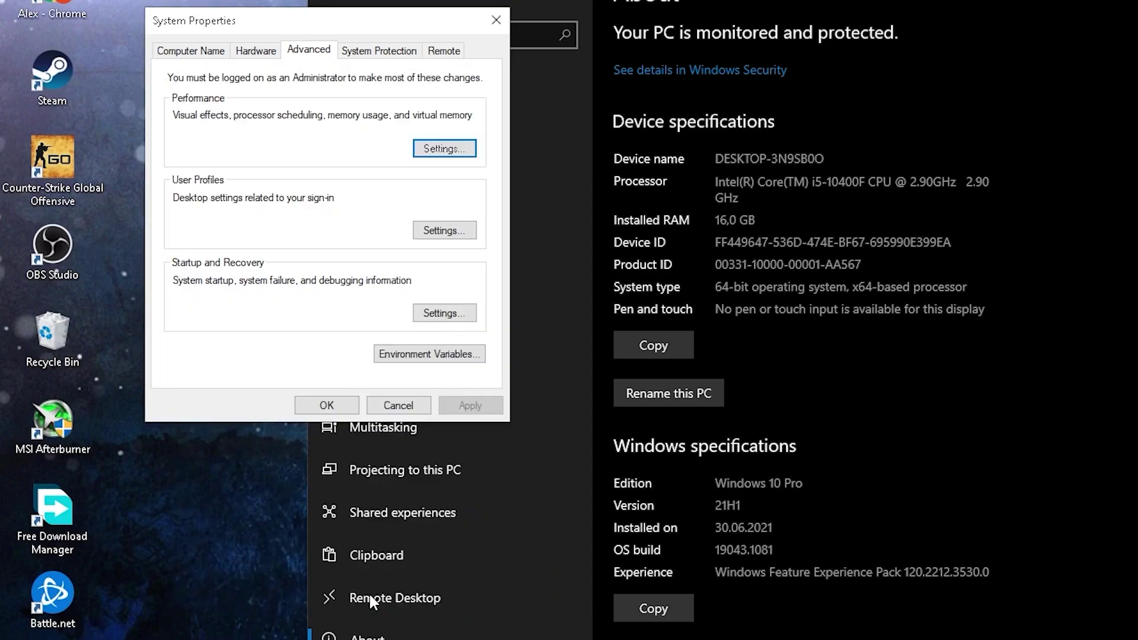
left_click(339, 410)
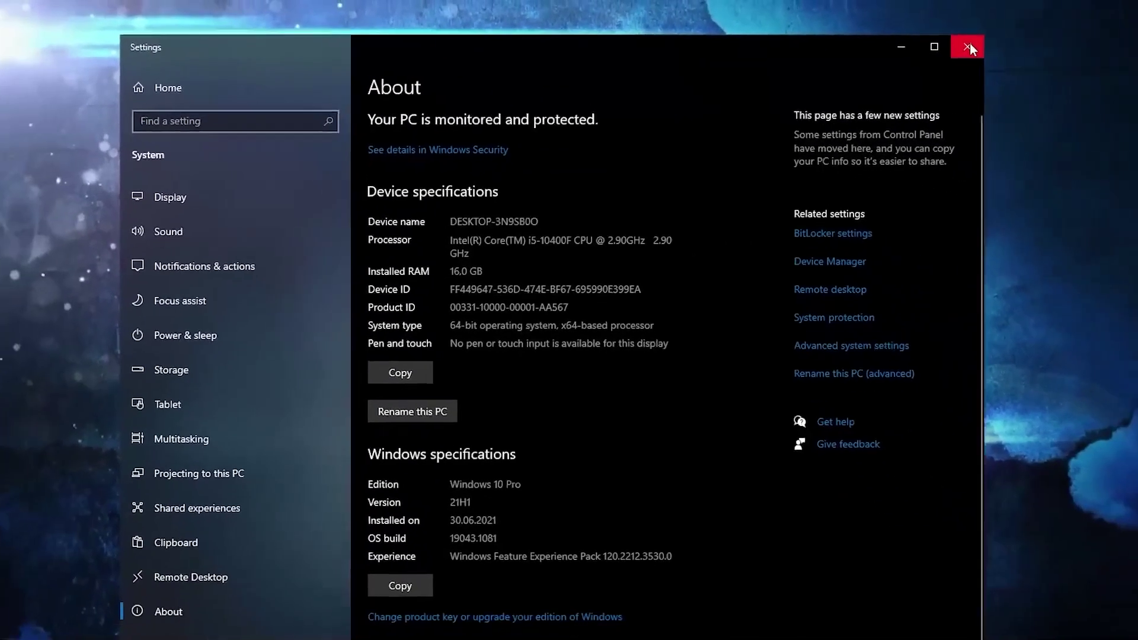
left_click(969, 44)
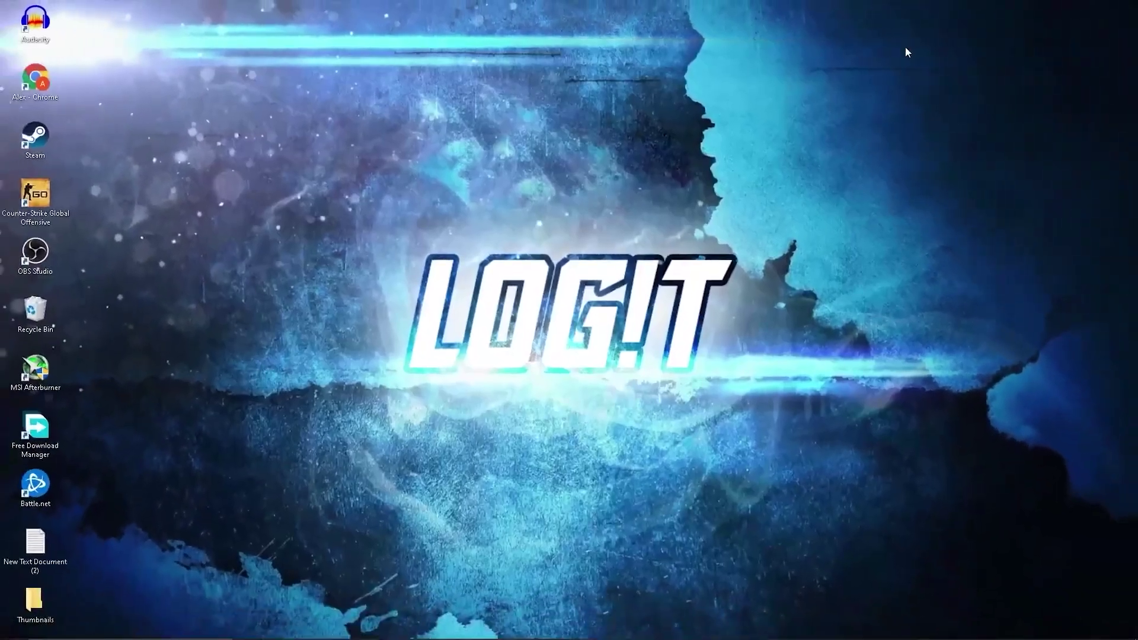
left_click(148, 625)
type("grap")
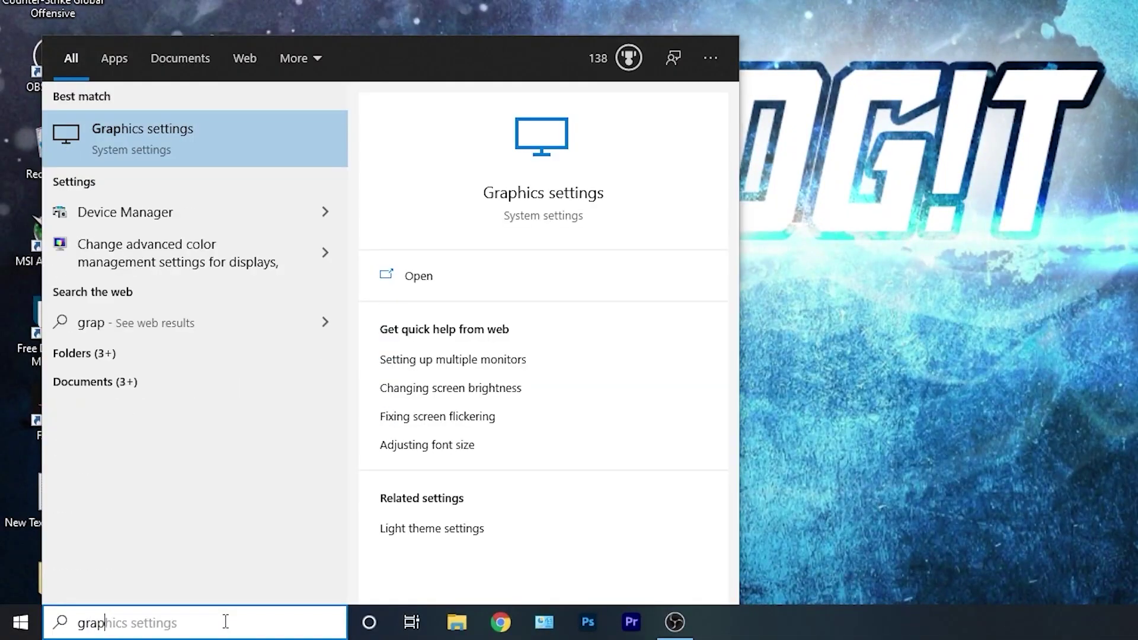
type("h")
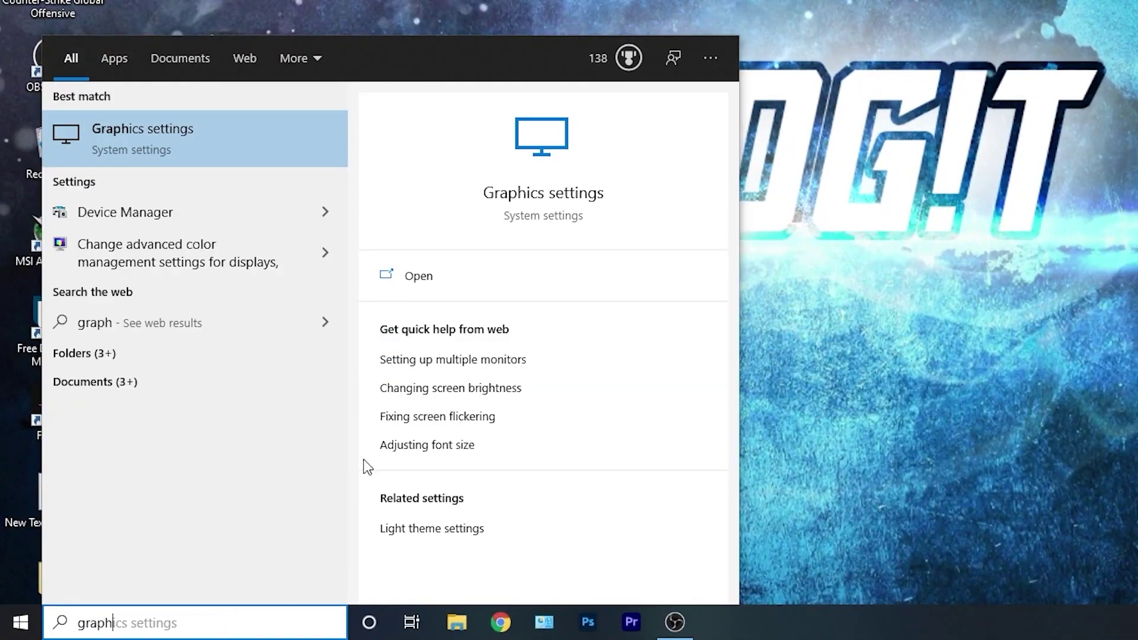
Step: In Graphics settings, browse Local Disk (C:) and find RobloxPlayerLauncher via search
left_click(167, 137)
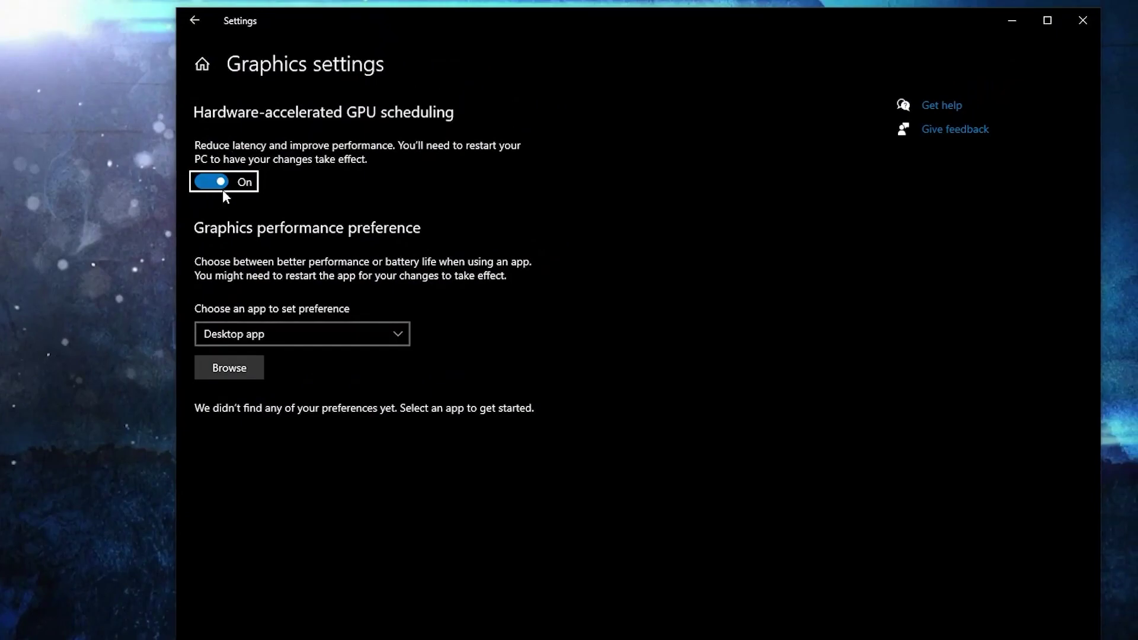
left_click(239, 369)
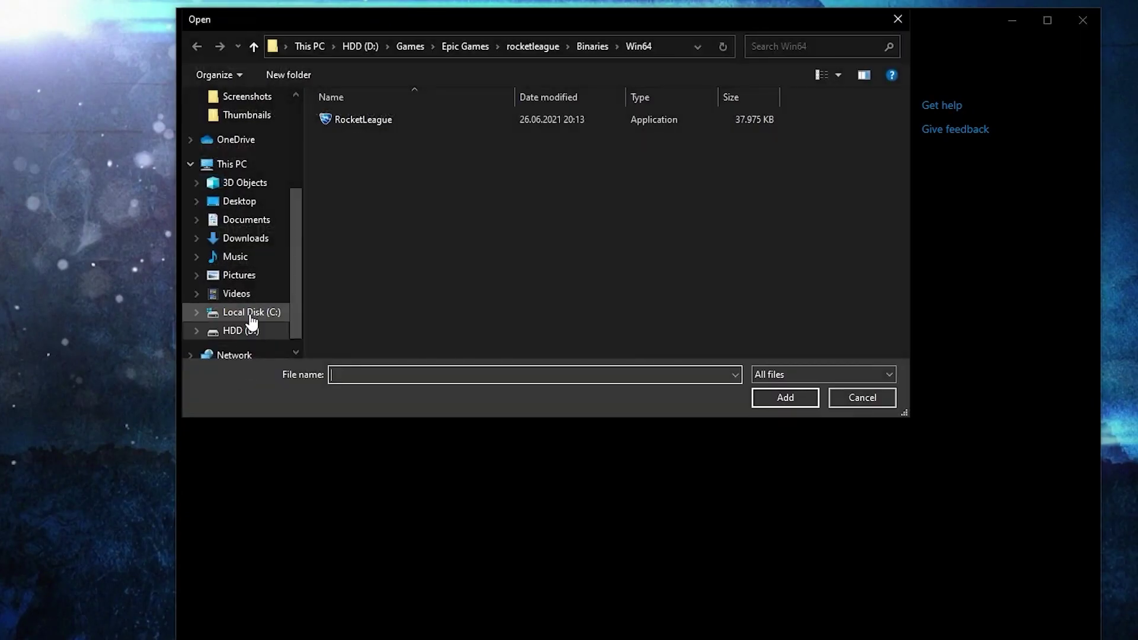
left_click(236, 312)
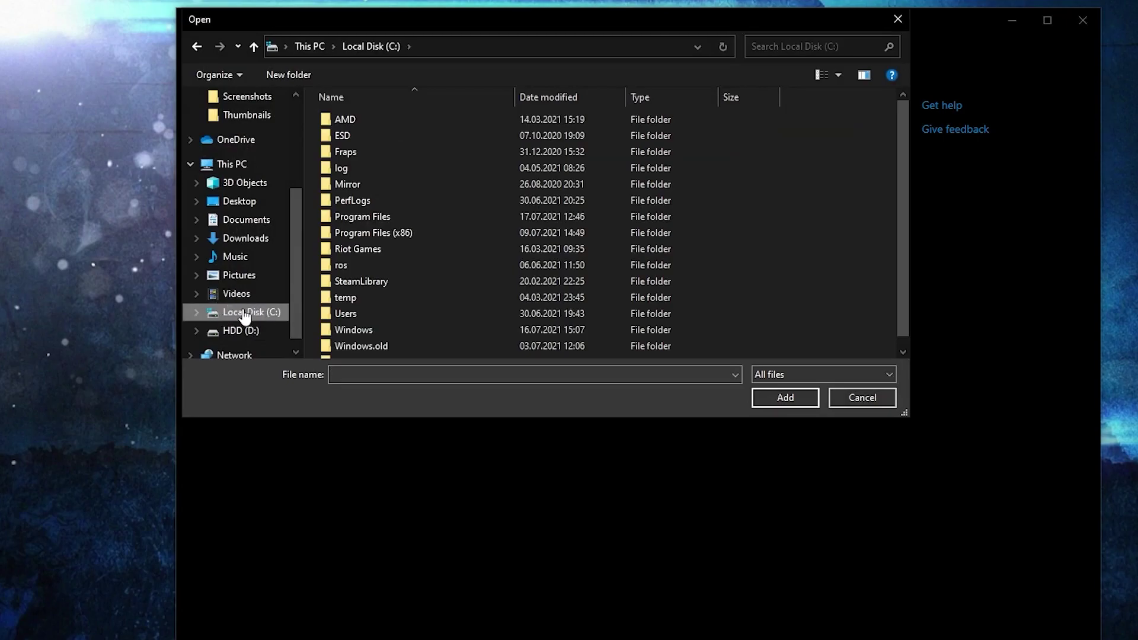
left_click(812, 46)
left_click(792, 66)
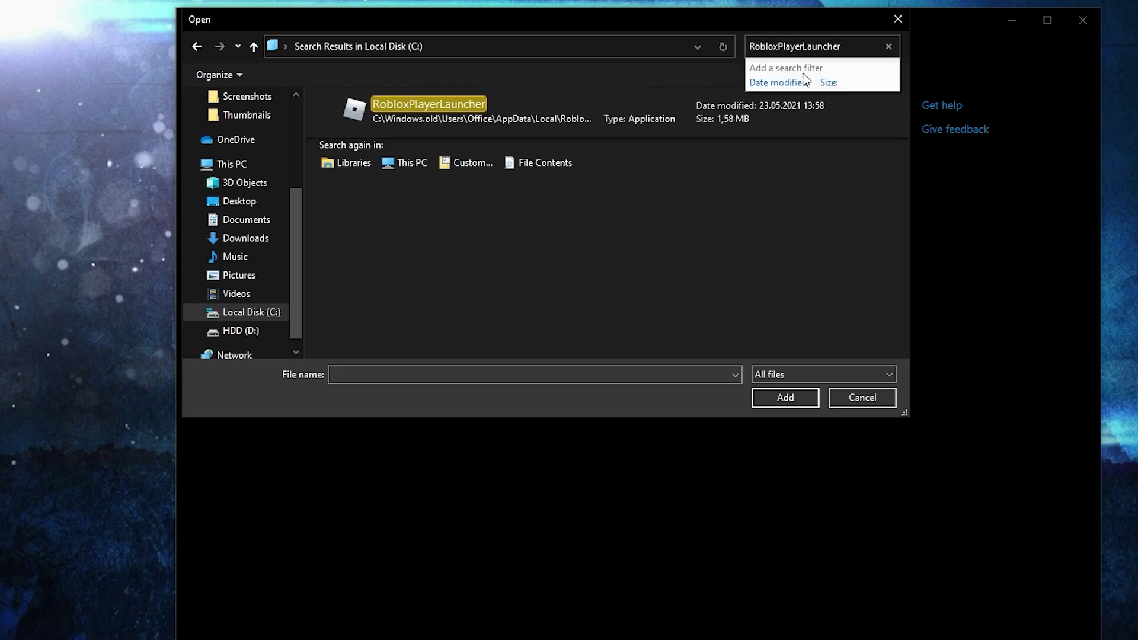
left_click(418, 117)
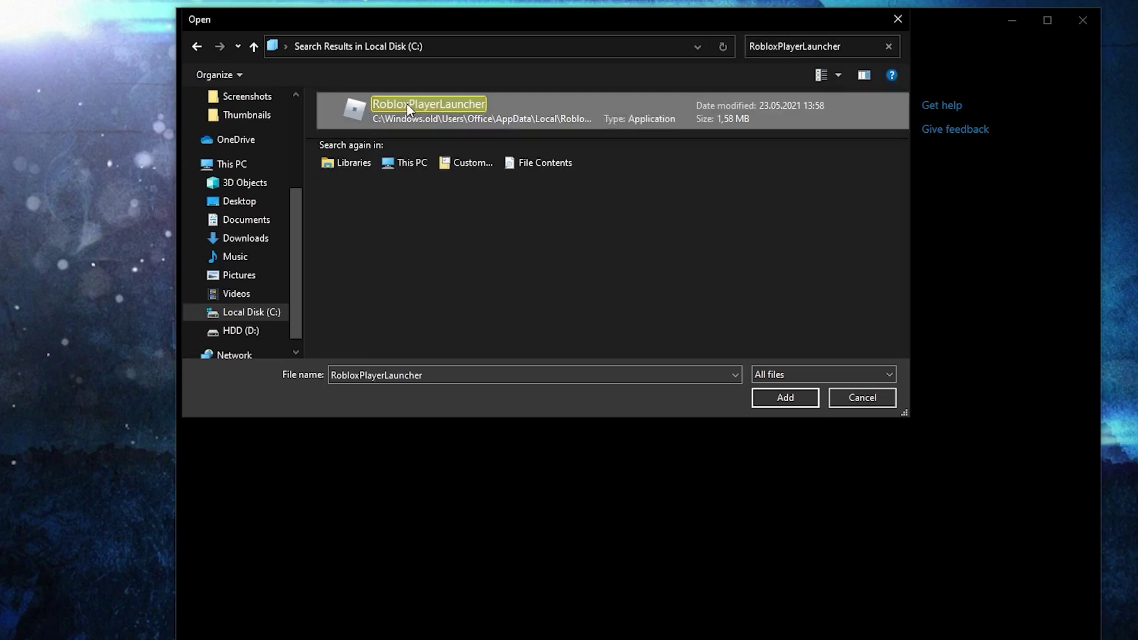
Step: Disable fullscreen optimizations and override high DPI scaling for RobloxPlayerLauncher, then apply
right_click(438, 103)
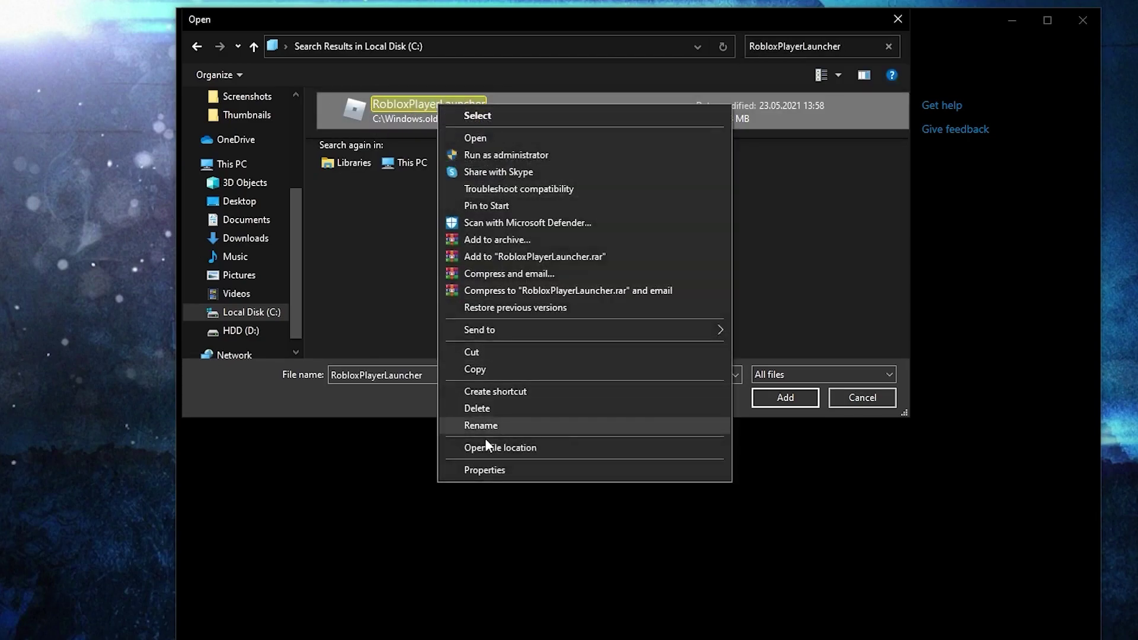
left_click(500, 468)
left_click(548, 155)
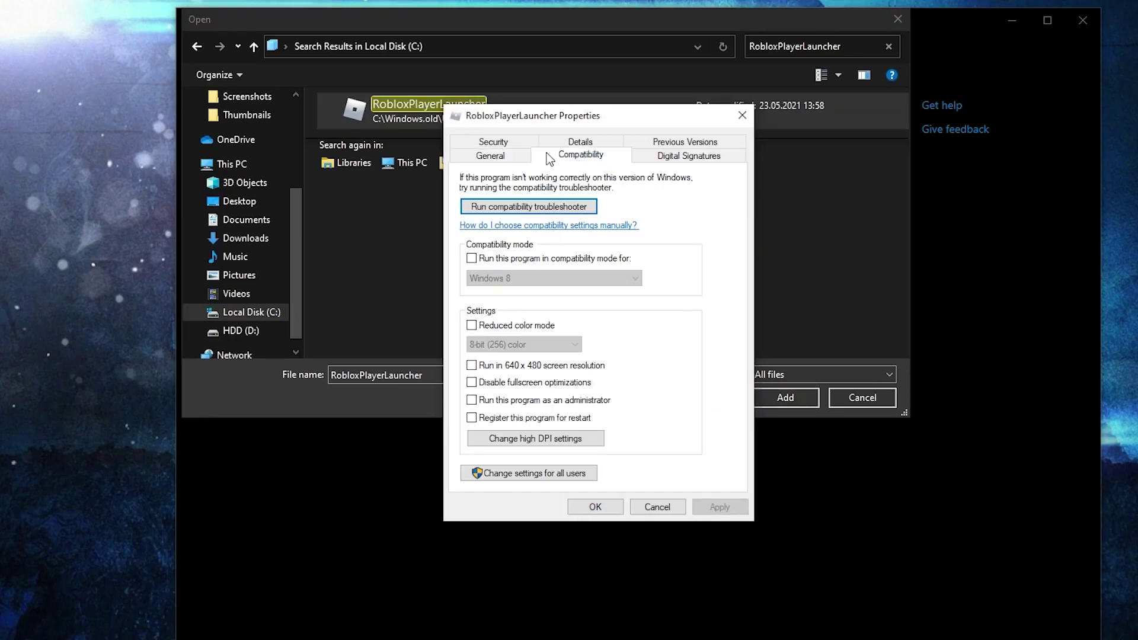
left_click(472, 382)
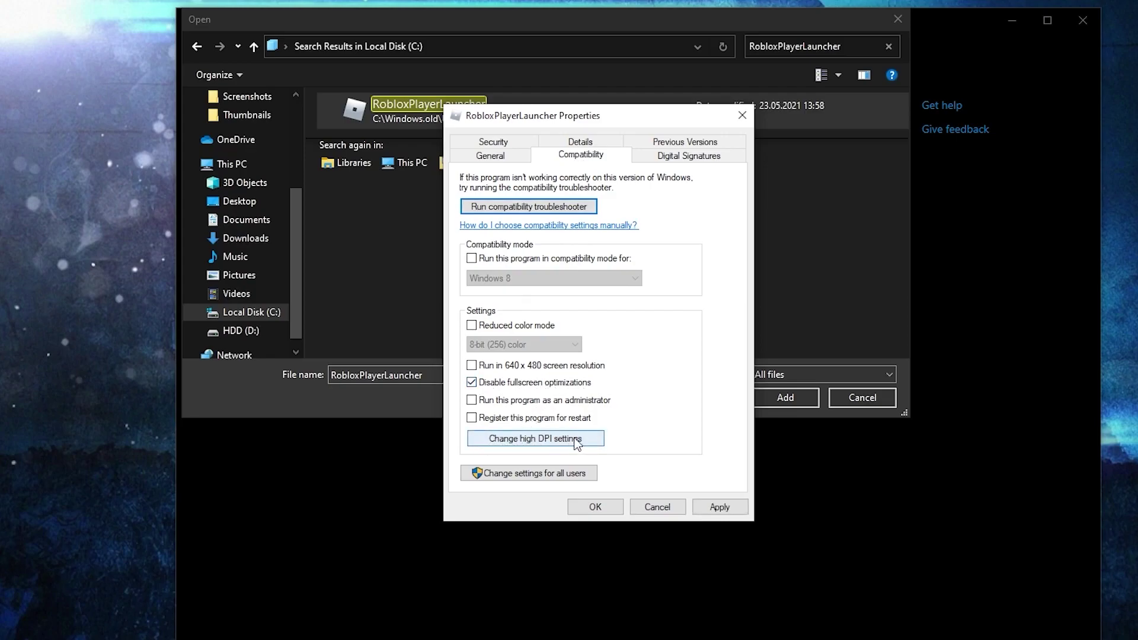
left_click(531, 439)
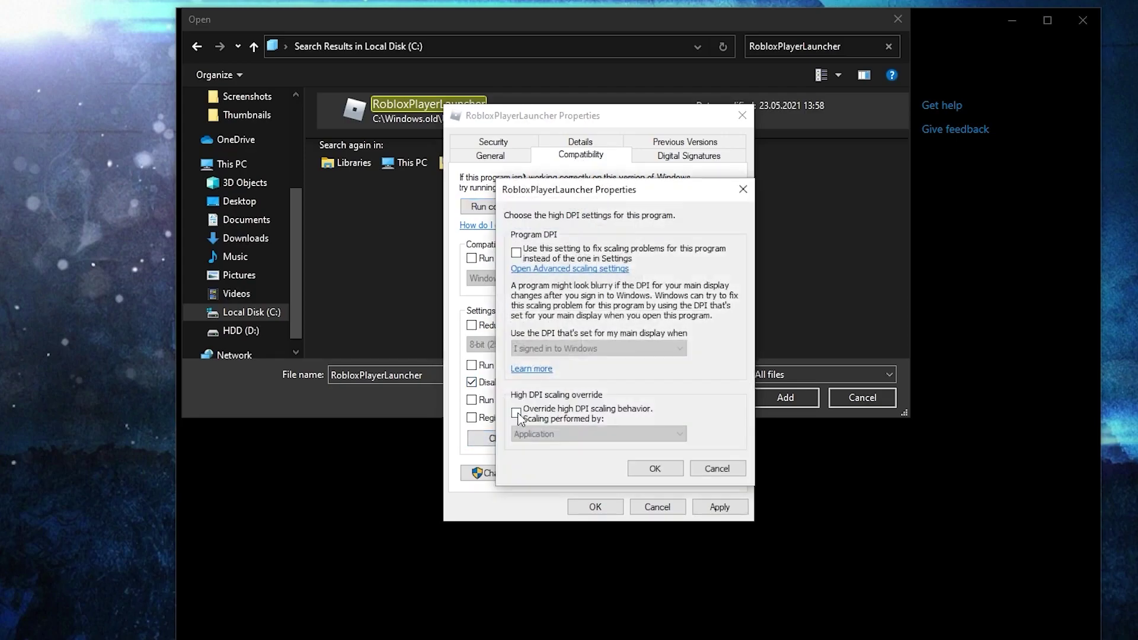
left_click(516, 412)
left_click(649, 469)
left_click(715, 507)
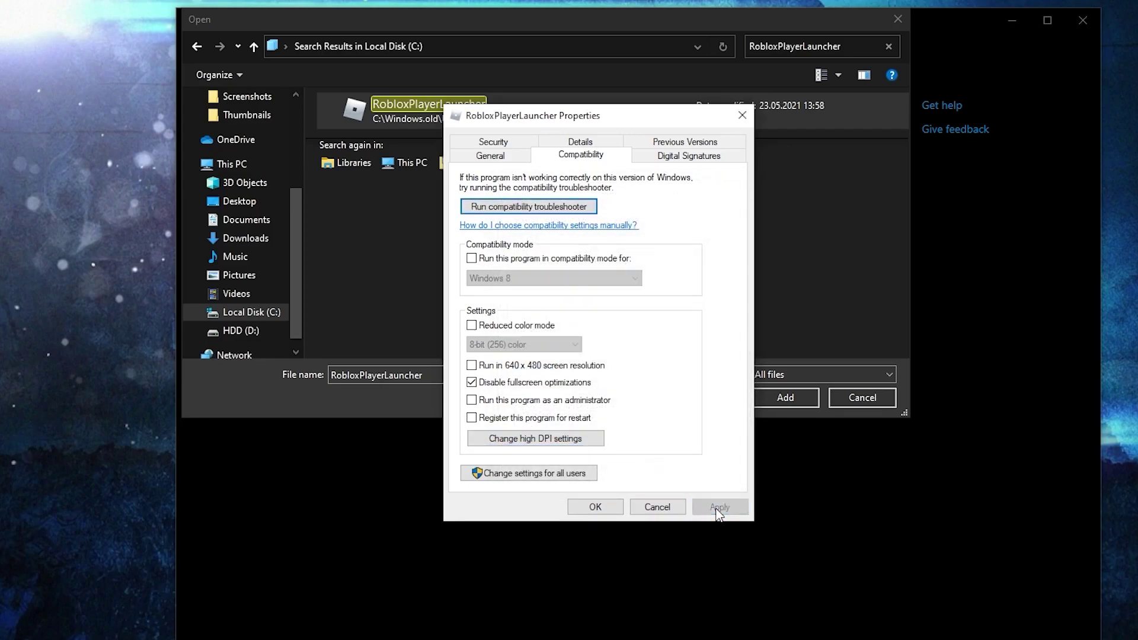
left_click(594, 507)
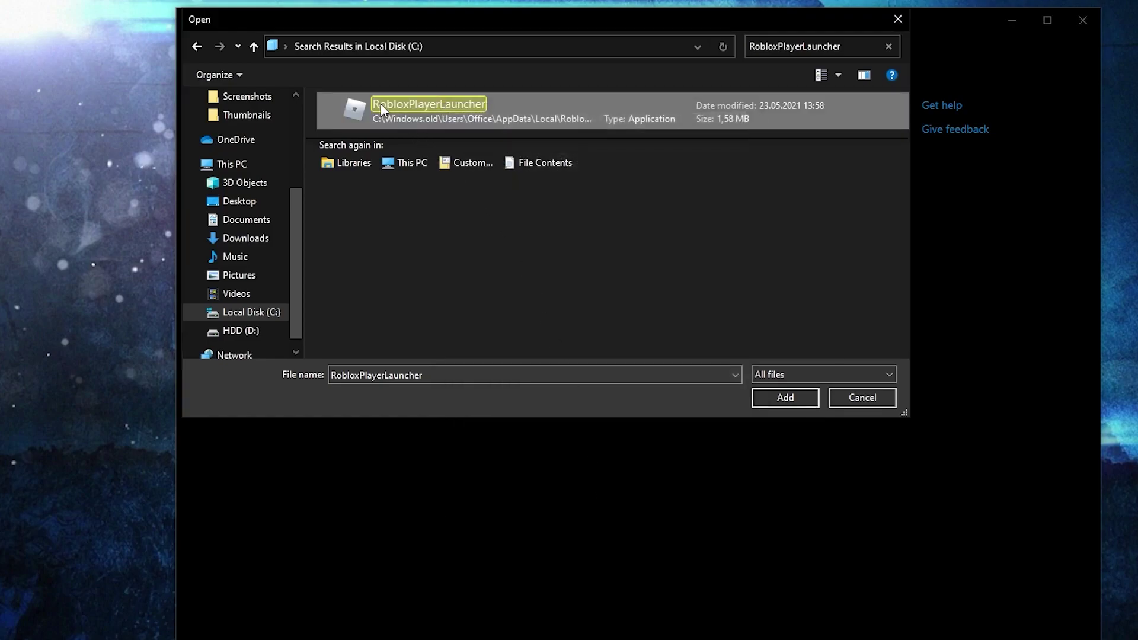
Step: Add Roblox to the graphics list and save its preference as High performance
left_click(777, 397)
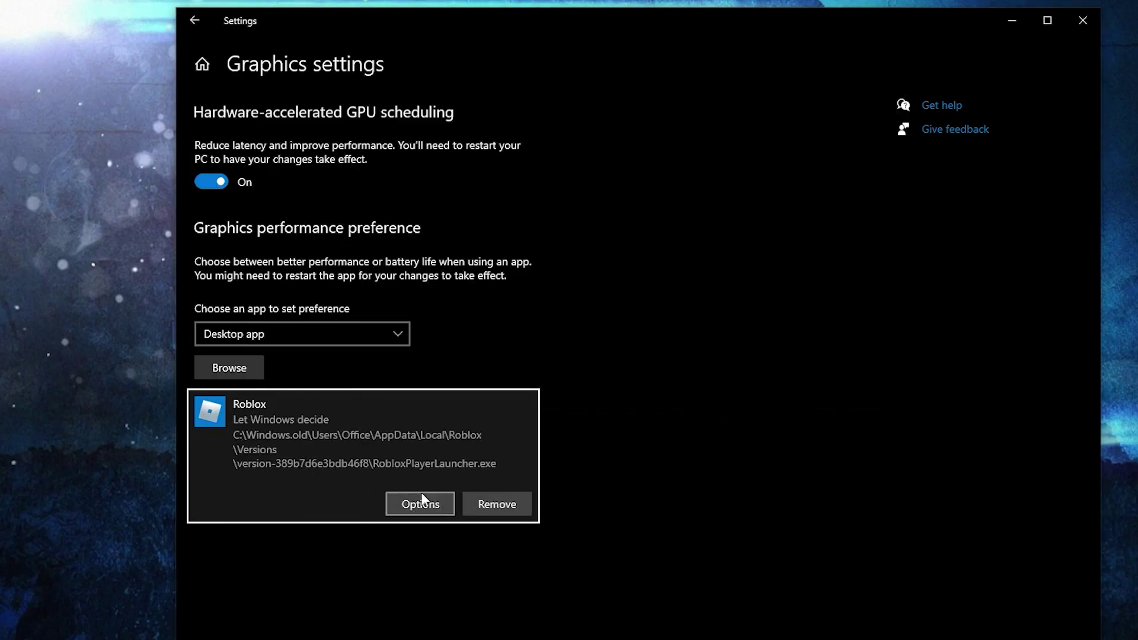
left_click(418, 502)
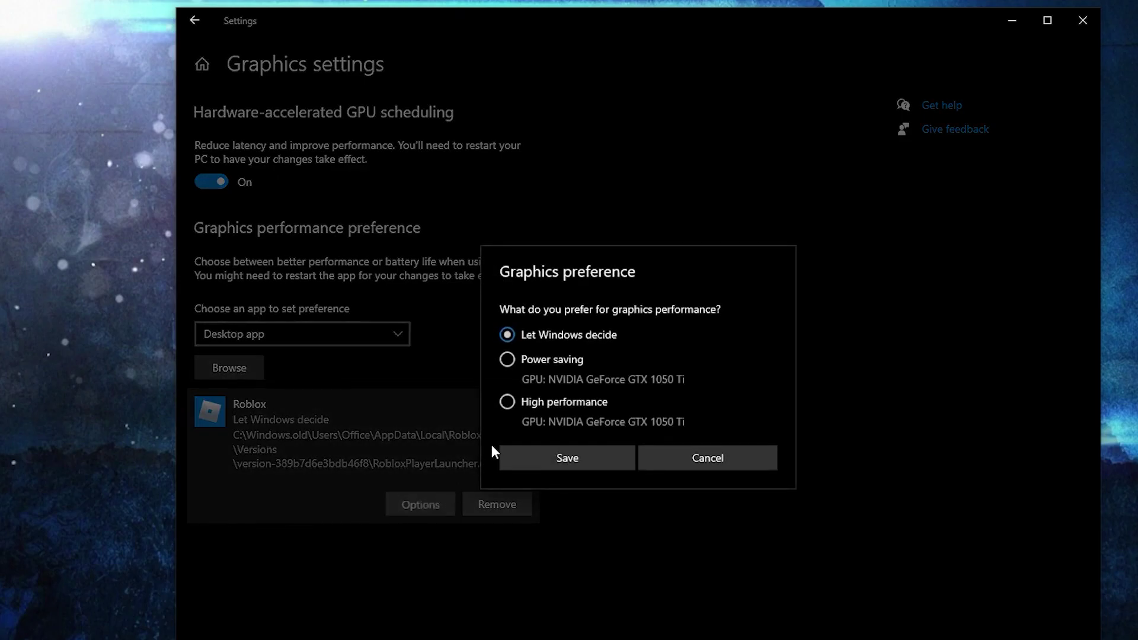
left_click(506, 402)
left_click(569, 455)
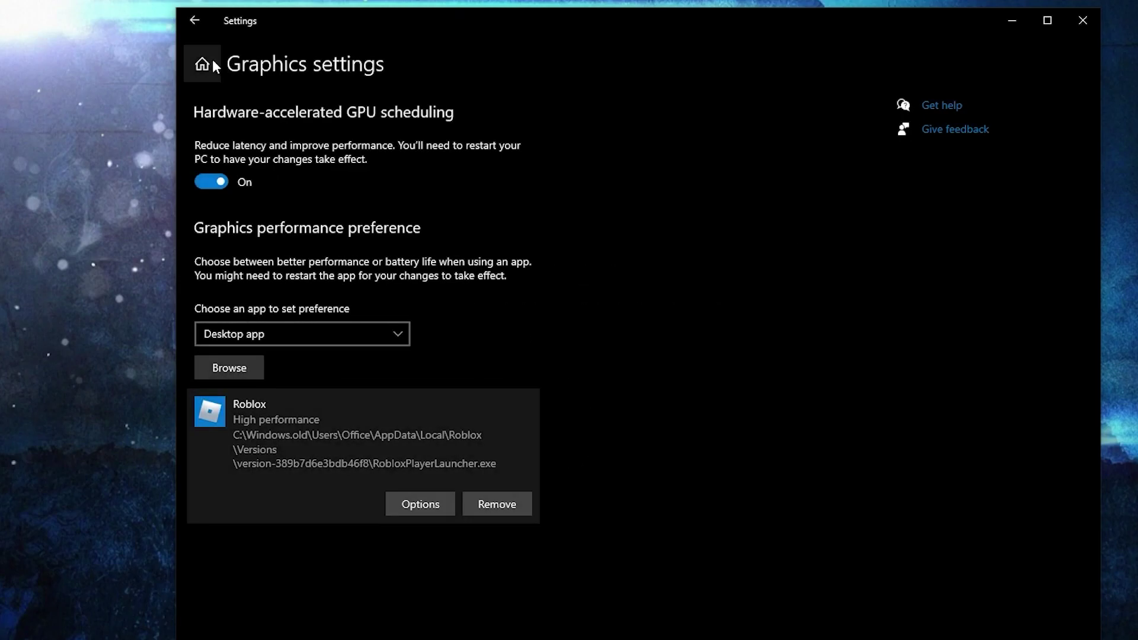
left_click(204, 61)
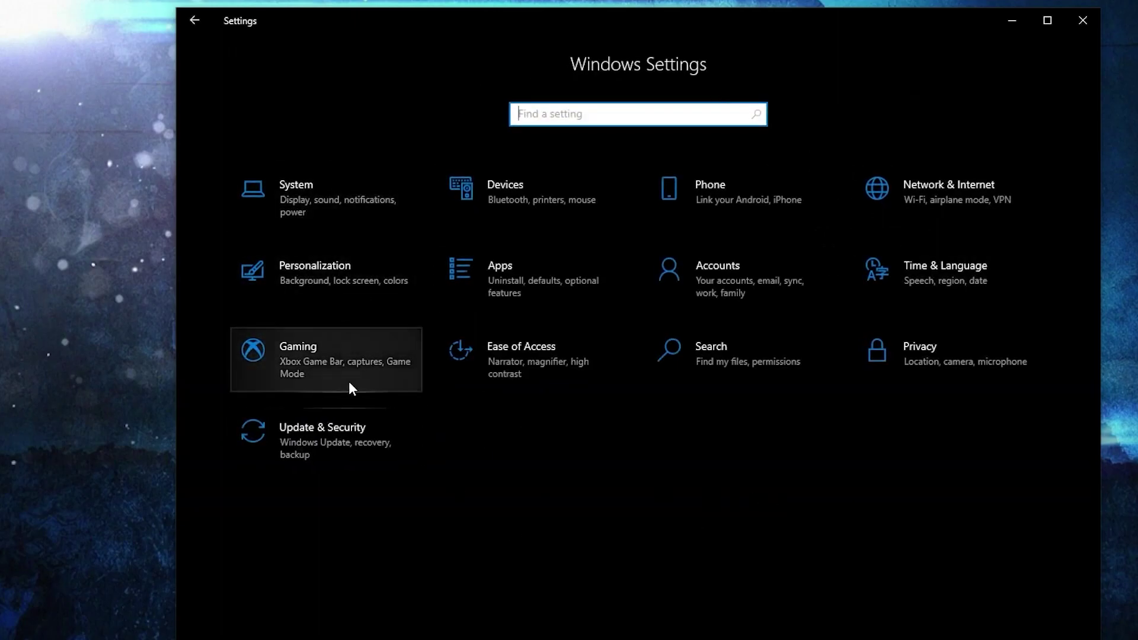
left_click(320, 355)
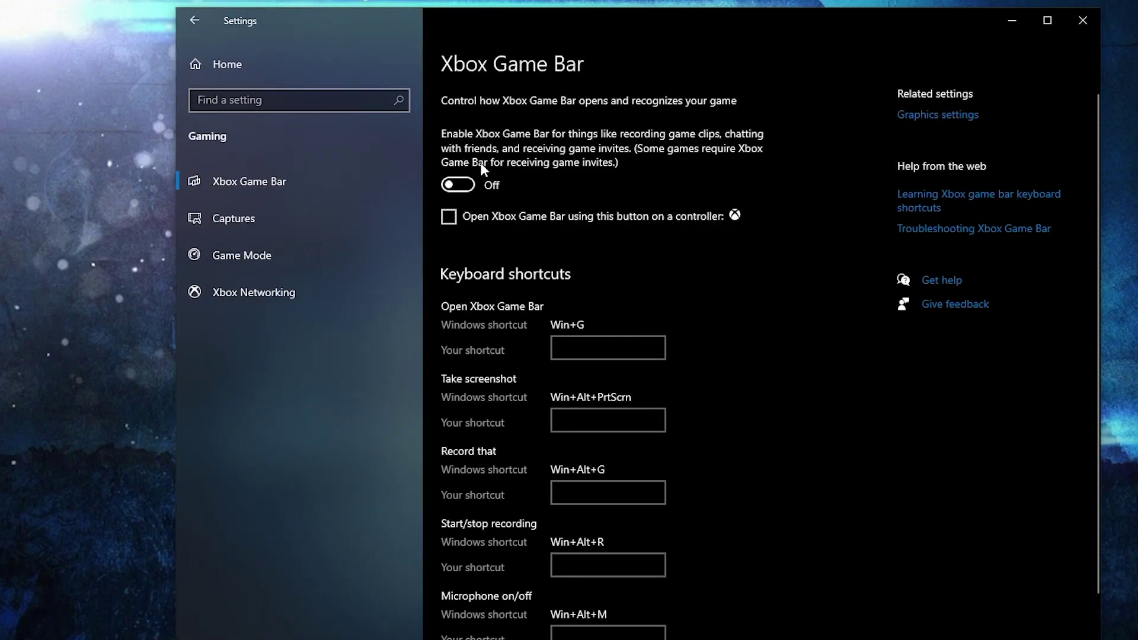
left_click(240, 254)
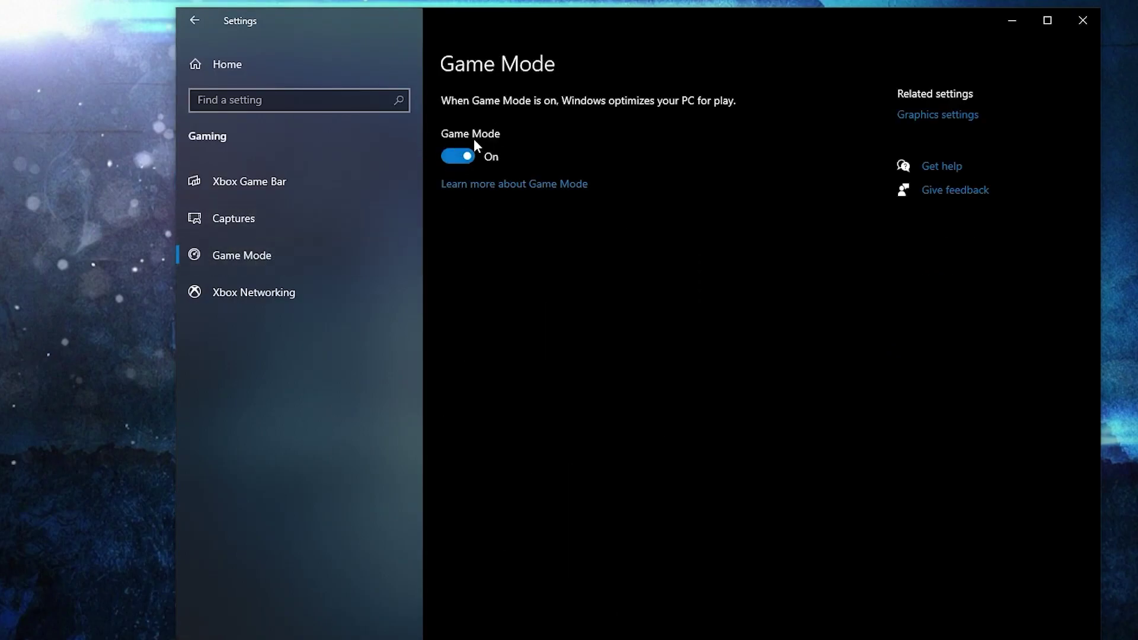
left_click(907, 119)
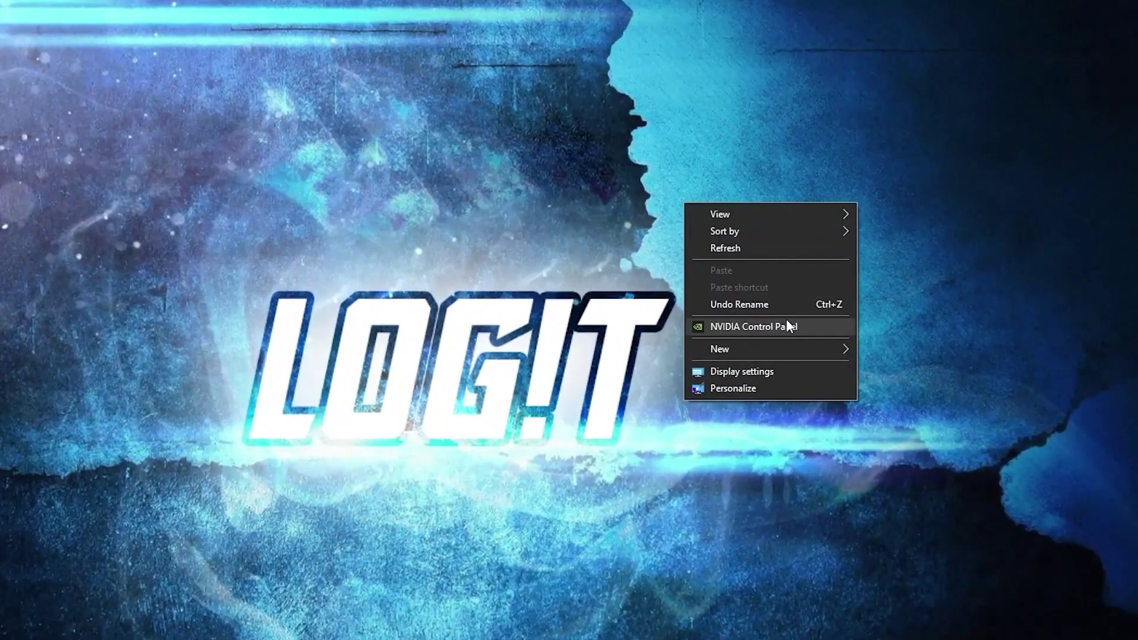
Step: Open NVIDIA Control Panel and apply 'Use the advanced 3D image settings'
left_click(755, 327)
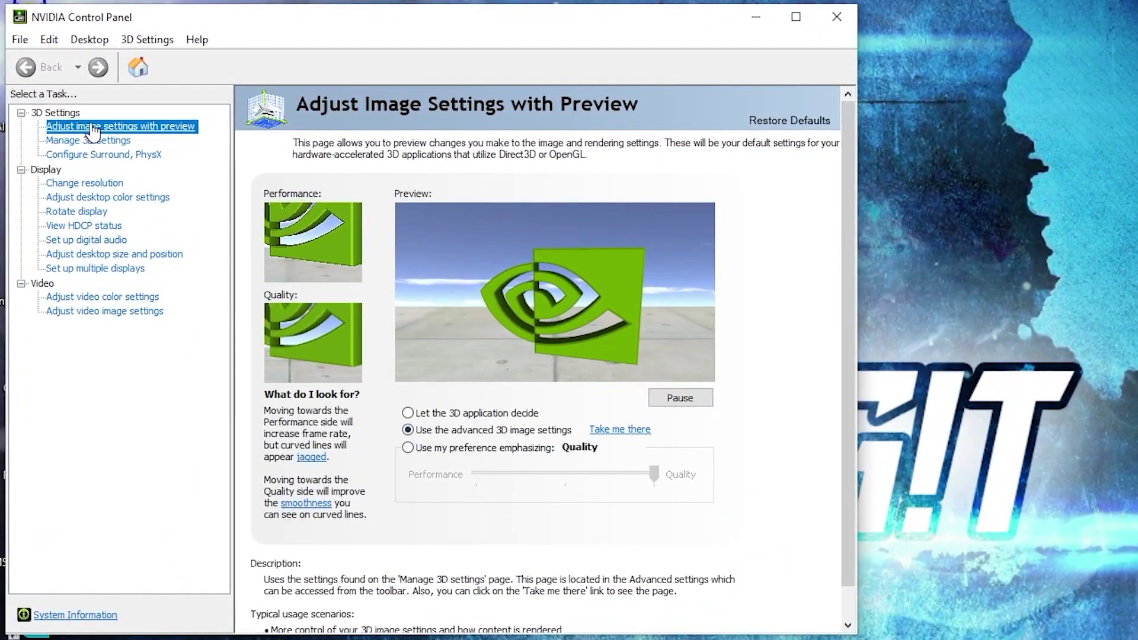
left_click(408, 431)
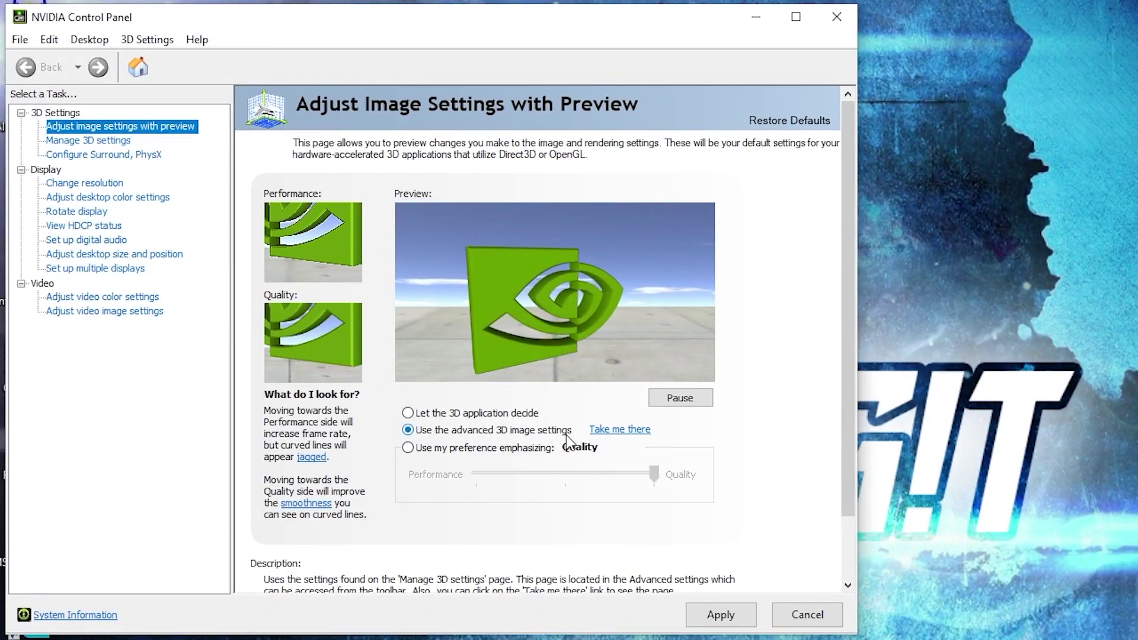
left_click(720, 615)
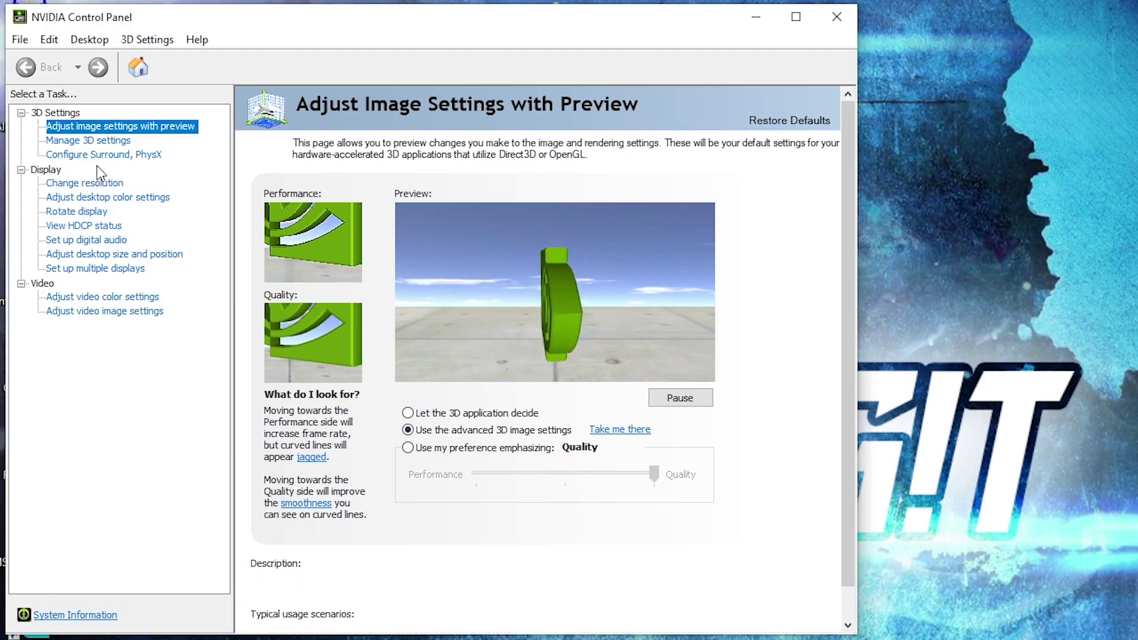
Step: Set global 3D settings: GTX 1050 Ti OpenGL, maximum performance power, High performance filtering, vsync Off
left_click(48, 142)
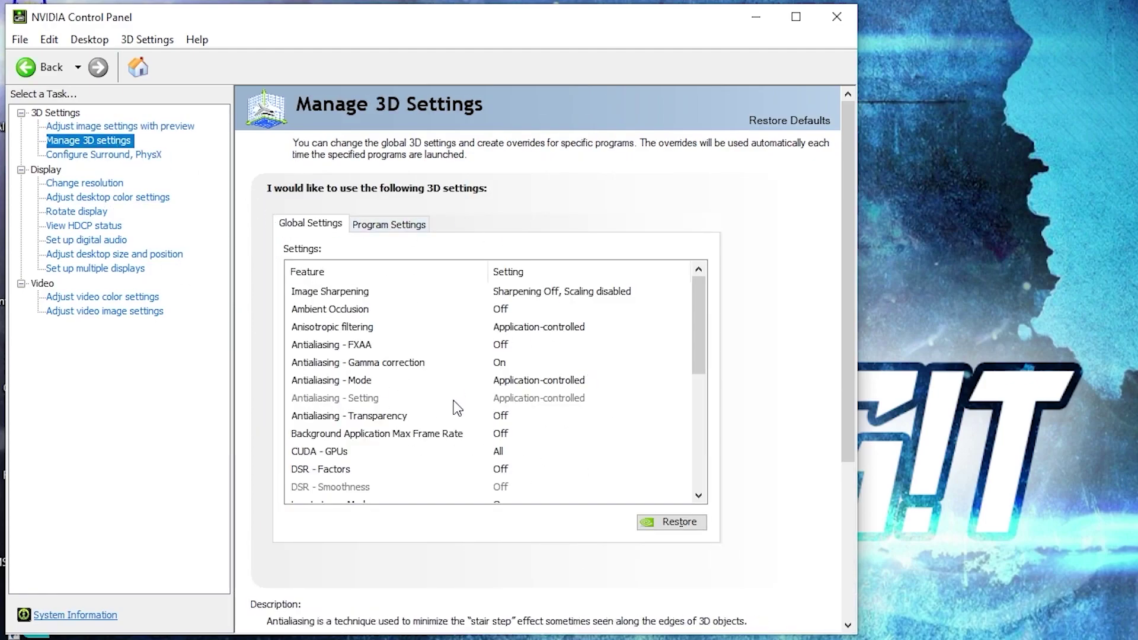
scroll(667, 356, "down", 3)
left_click(294, 398)
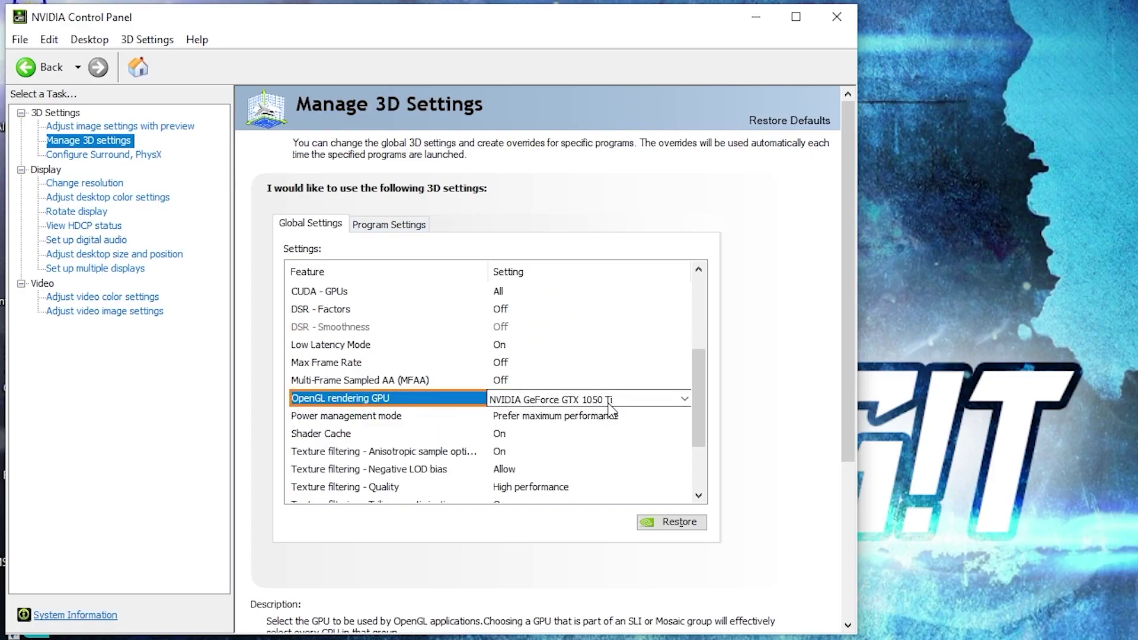
left_click(301, 417)
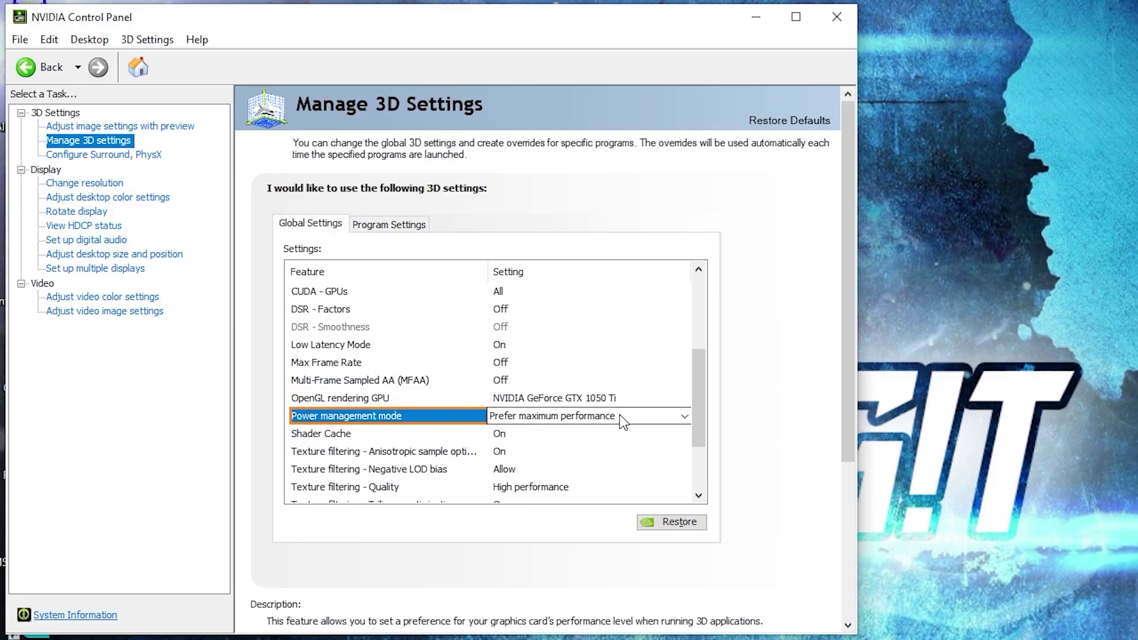
scroll(629, 415, "down", 2)
left_click(305, 399)
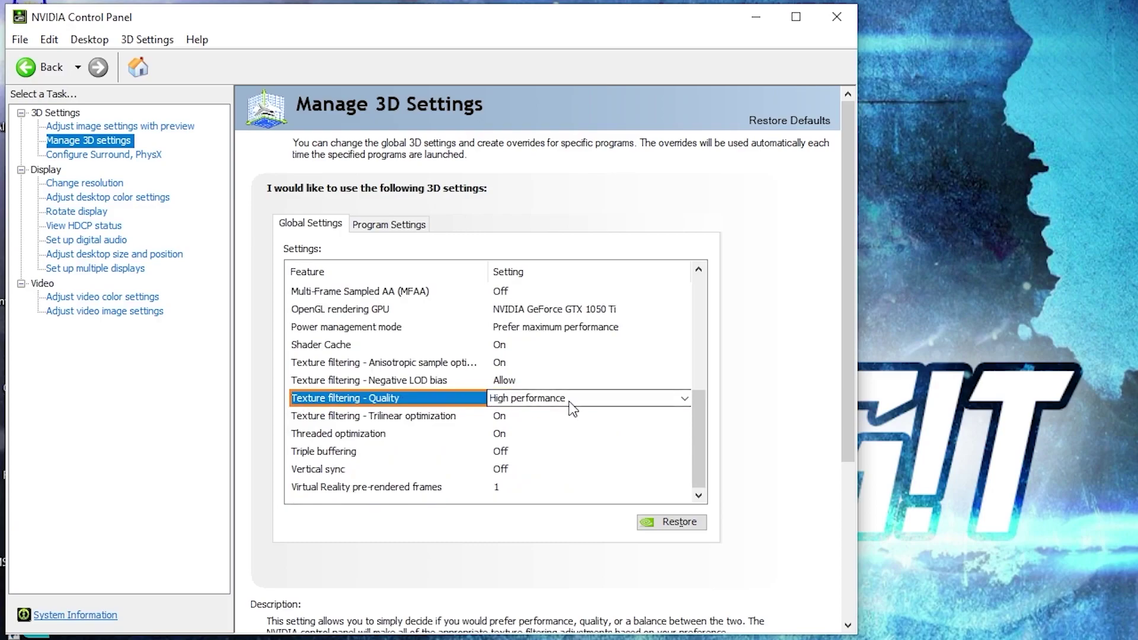
left_click(314, 435)
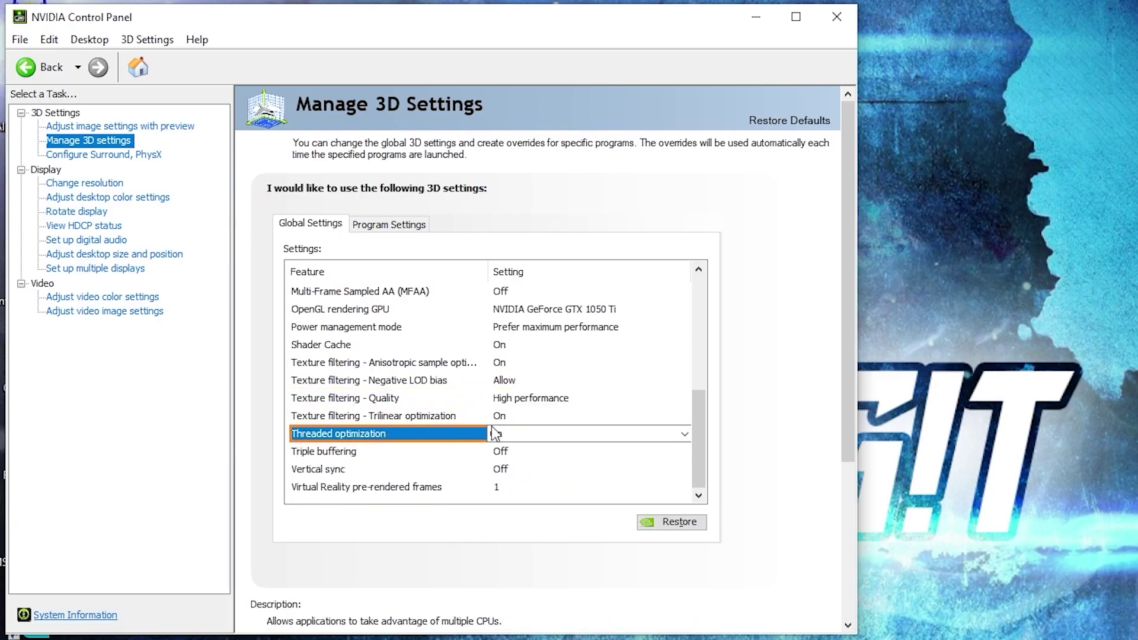
left_click(352, 470)
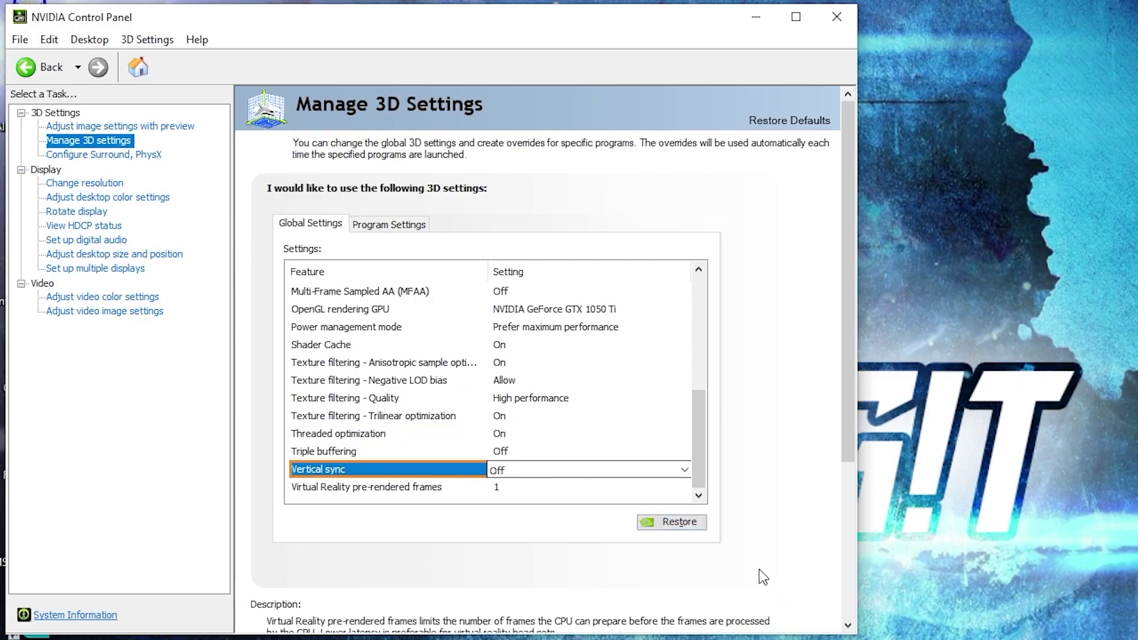
Step: Raise the Acer KG271's digital vibrance to 70% under Adjust desktop color settings and apply it
left_click(76, 199)
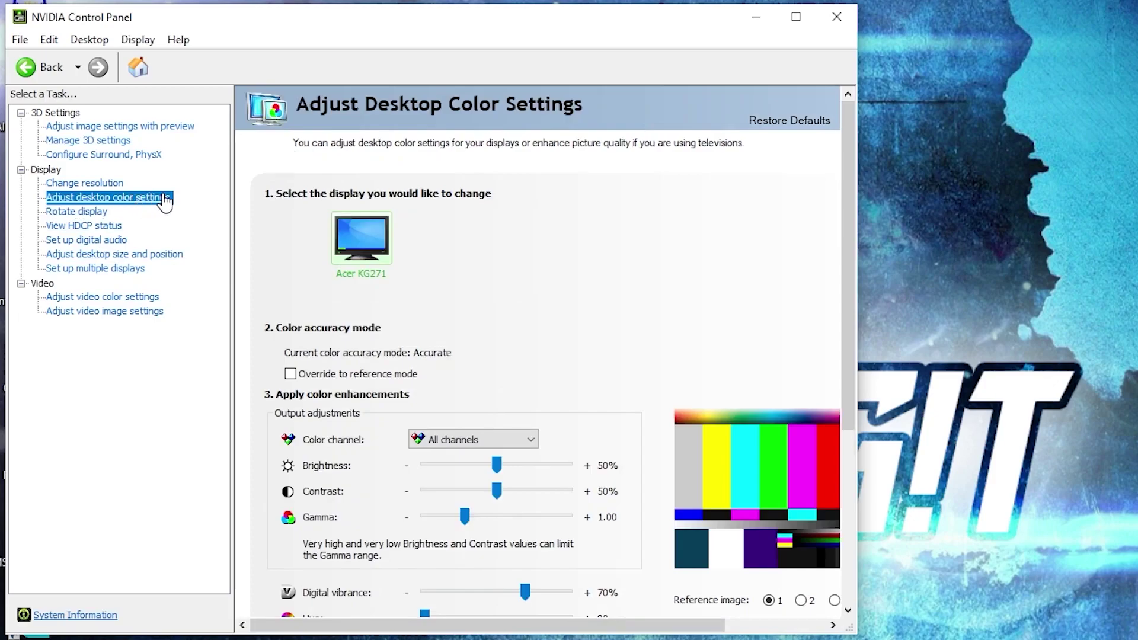
scroll(310, 422, "down", 3)
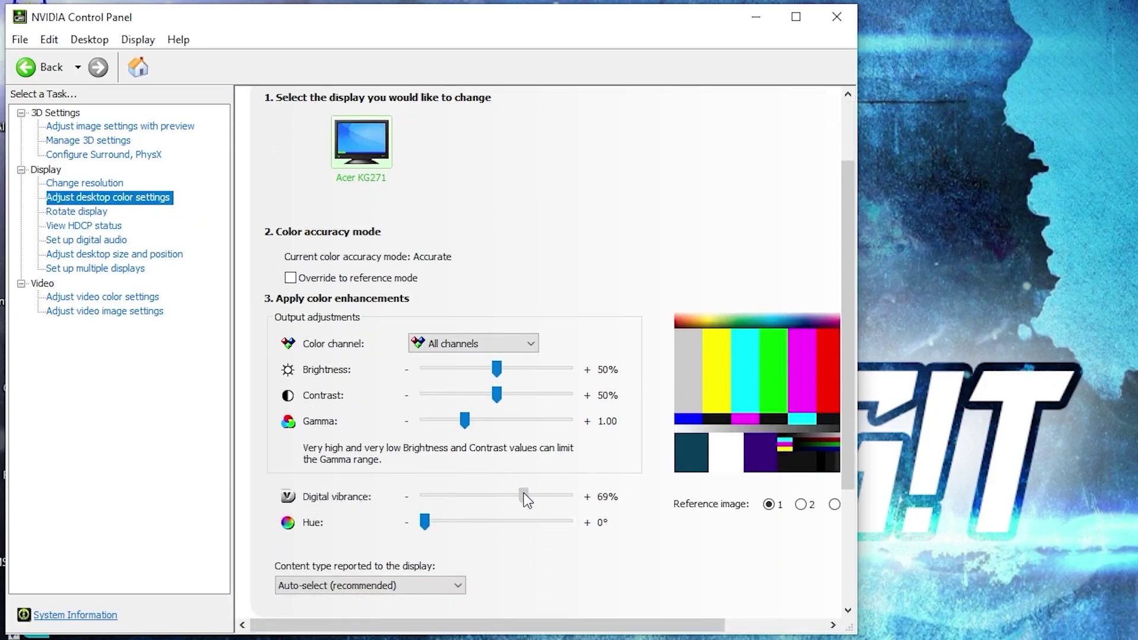
left_click_drag(524, 494, 525, 494)
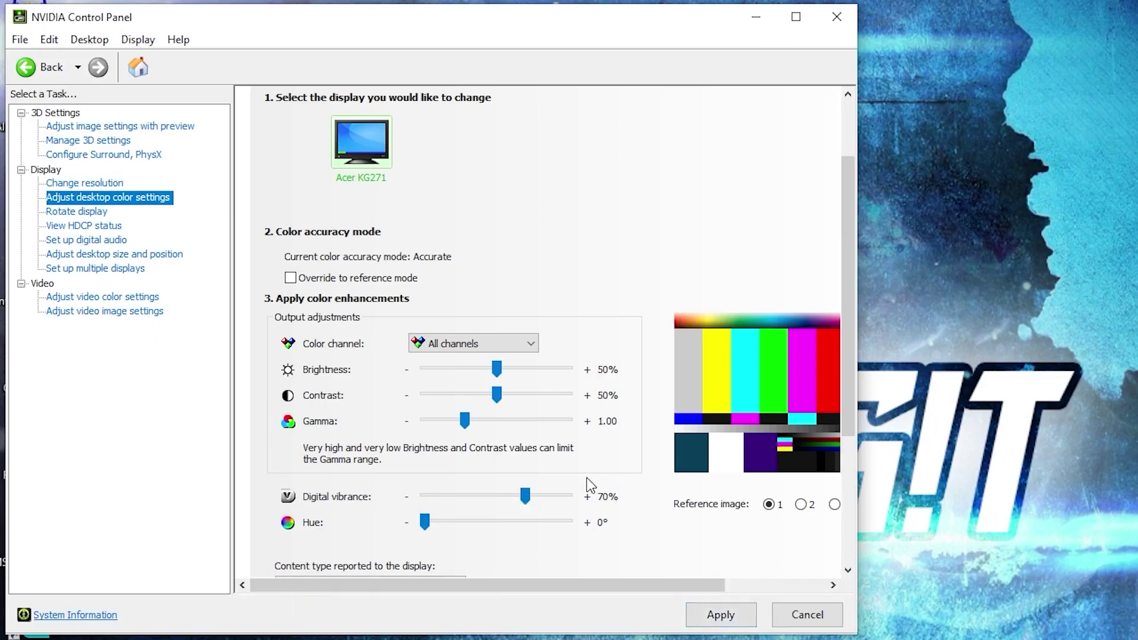
left_click(721, 615)
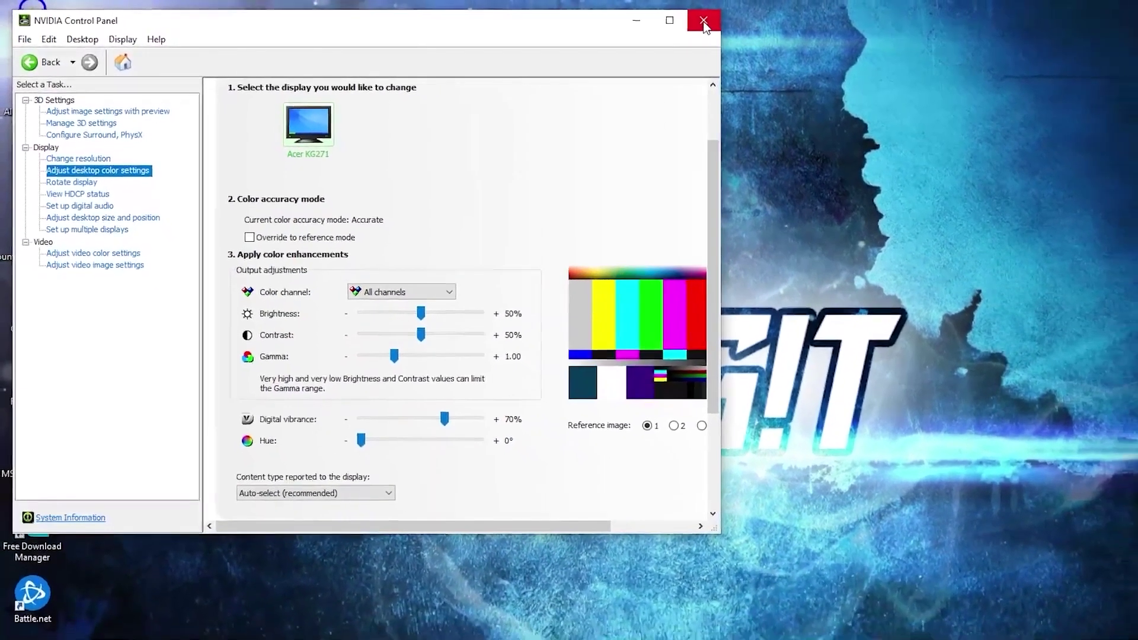